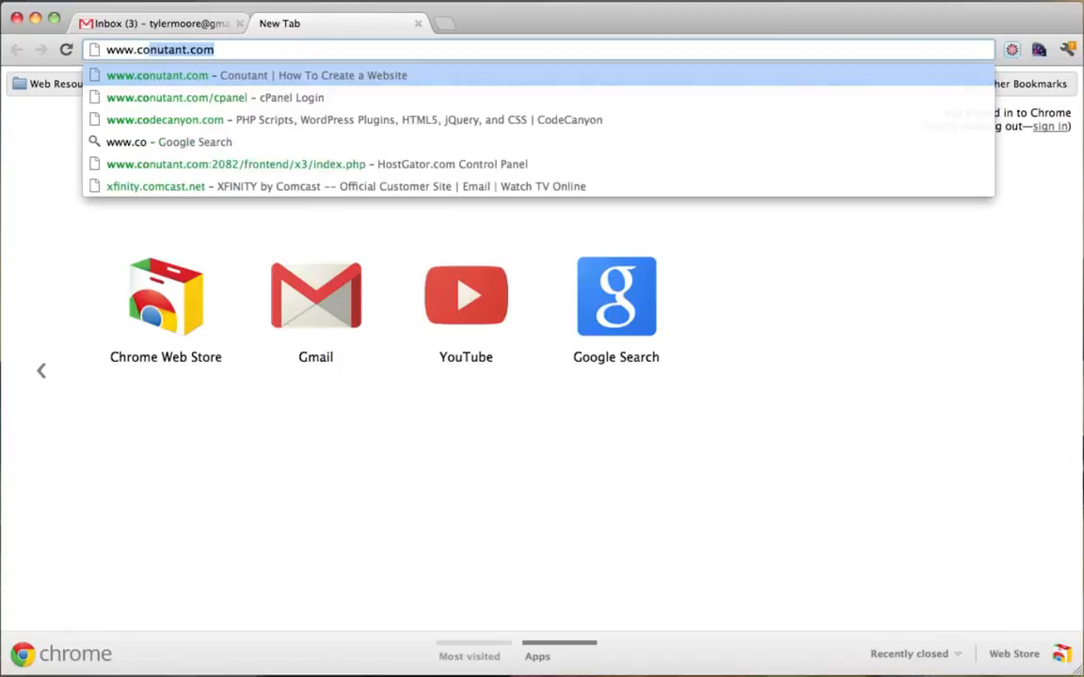
pyautogui.press('Return')
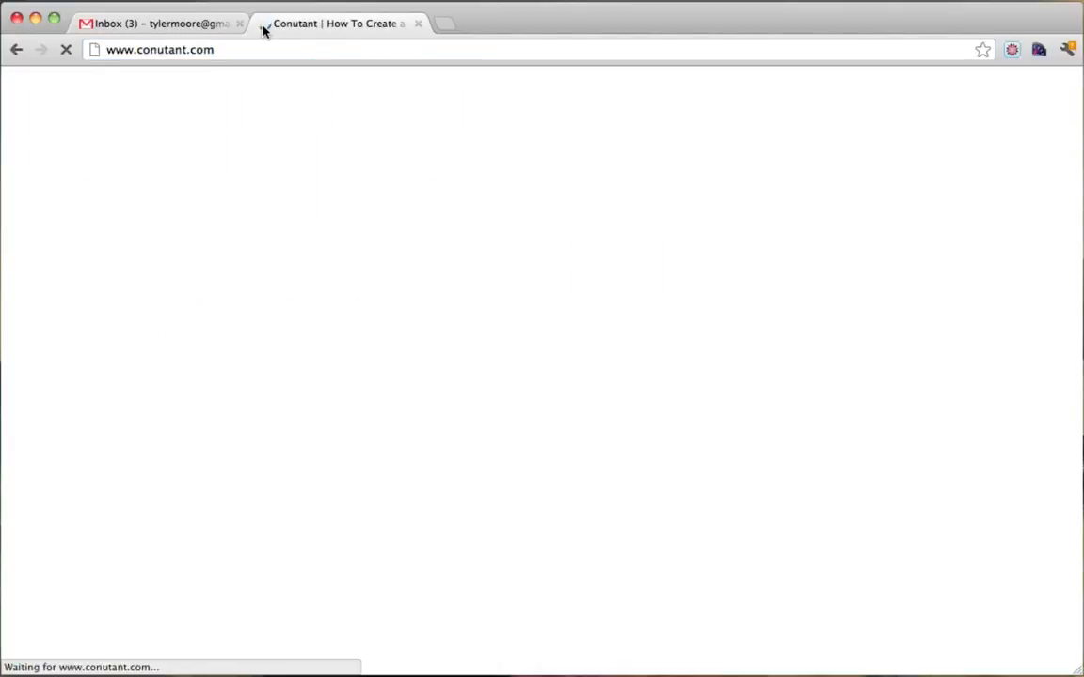
pyautogui.moveTo(223, 50)
pyautogui.mouseDown()
pyautogui.moveTo(107, 49)
pyautogui.moveTo(240, 49)
pyautogui.mouseUp()
pyautogui.click(240, 48)
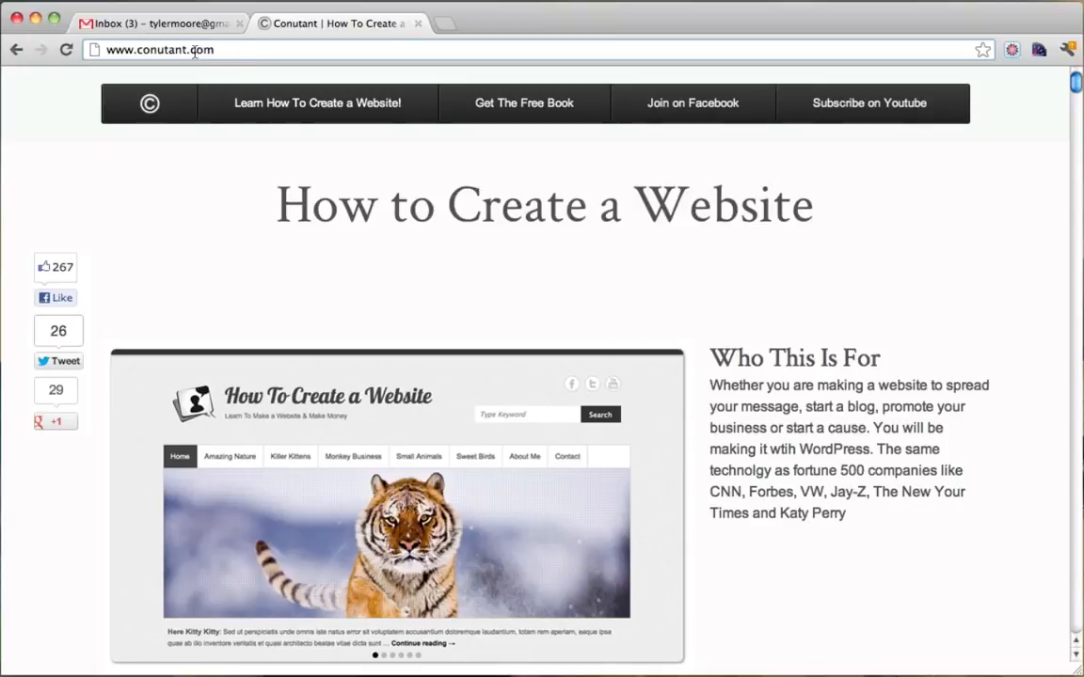
pyautogui.moveTo(191, 50); pyautogui.dragTo(271, 48)
pyautogui.click(270, 50)
pyautogui.moveTo(137, 50); pyautogui.dragTo(311, 52)
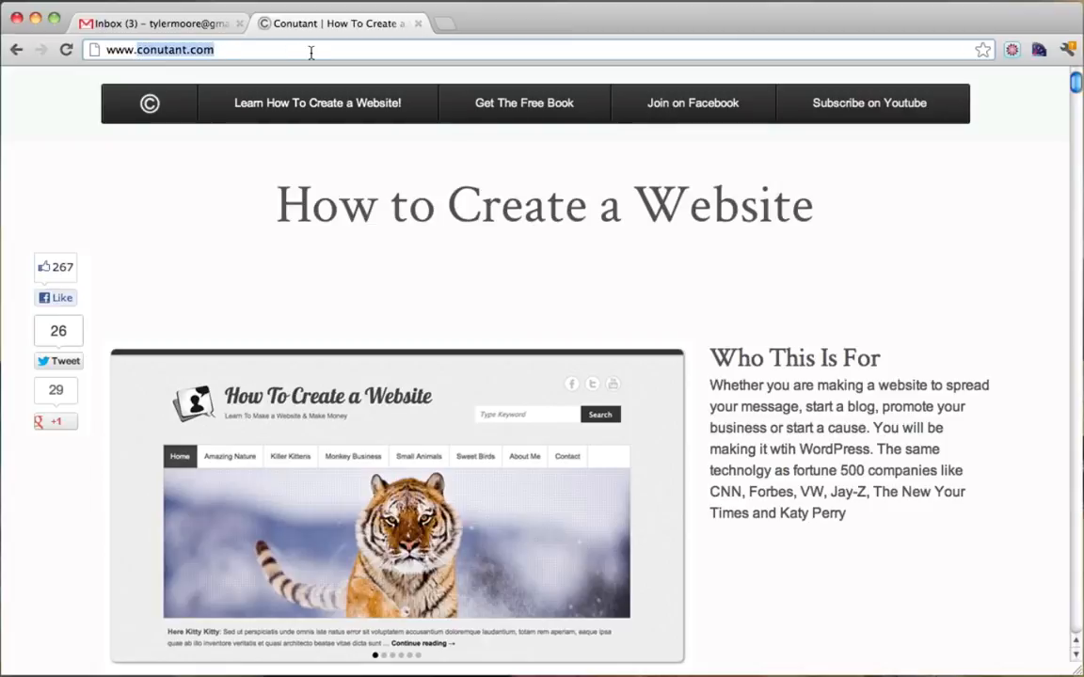
# Go to godaddy.com and enter conutant in the domain search box.
pyautogui.write('godaddy.c')
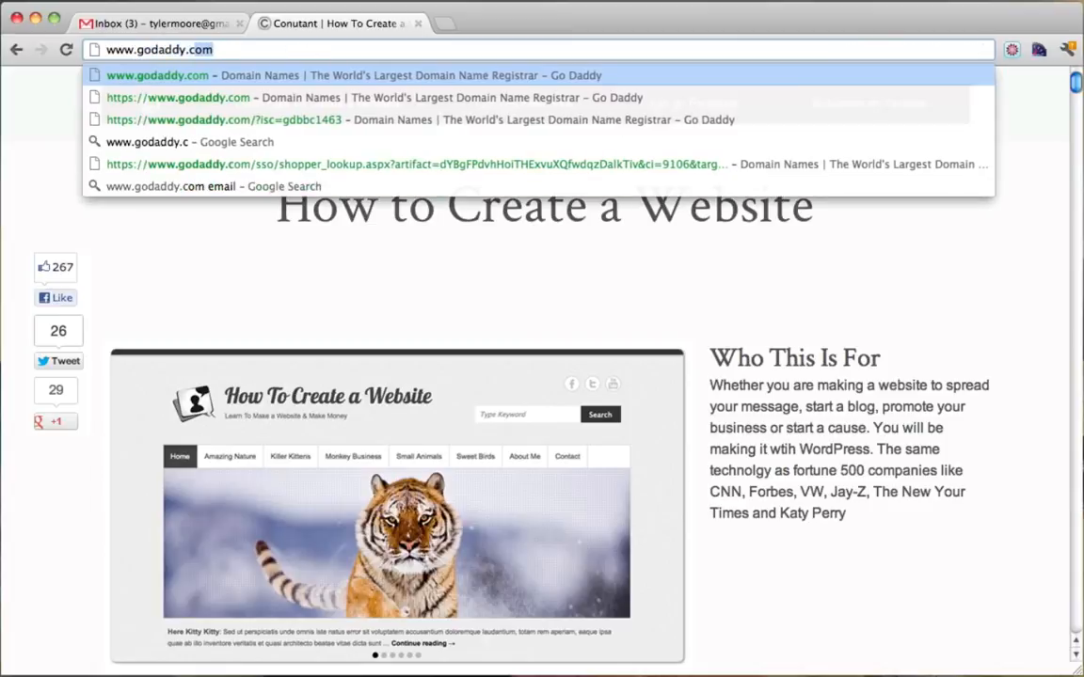
pyautogui.press('Return')
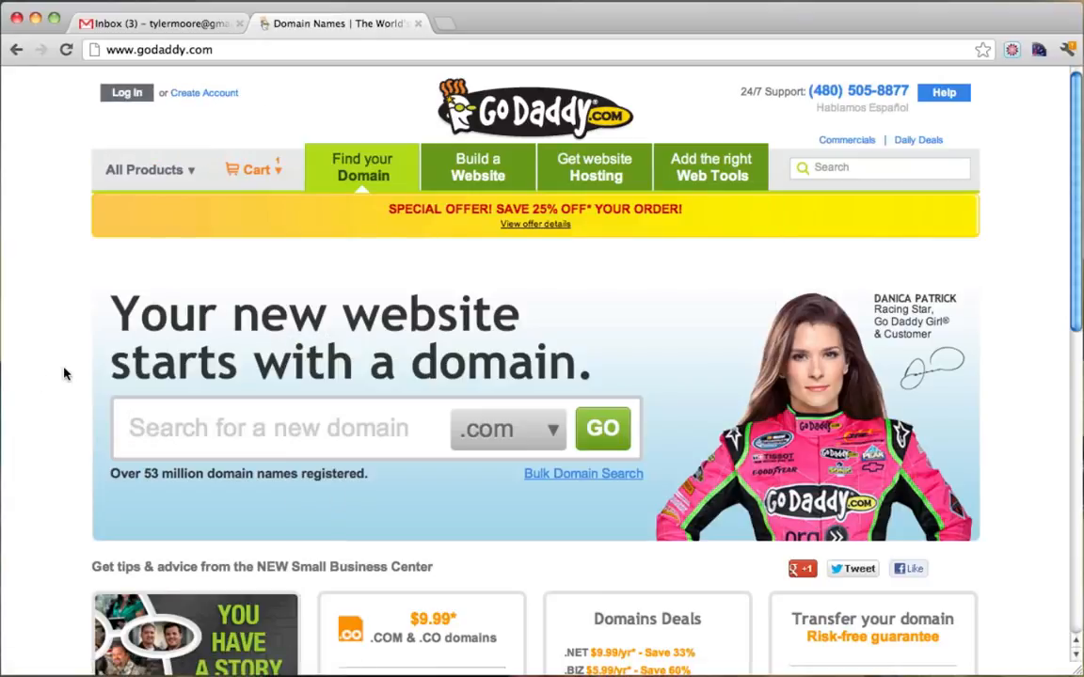
pyautogui.click(283, 432)
pyautogui.write('conutant')
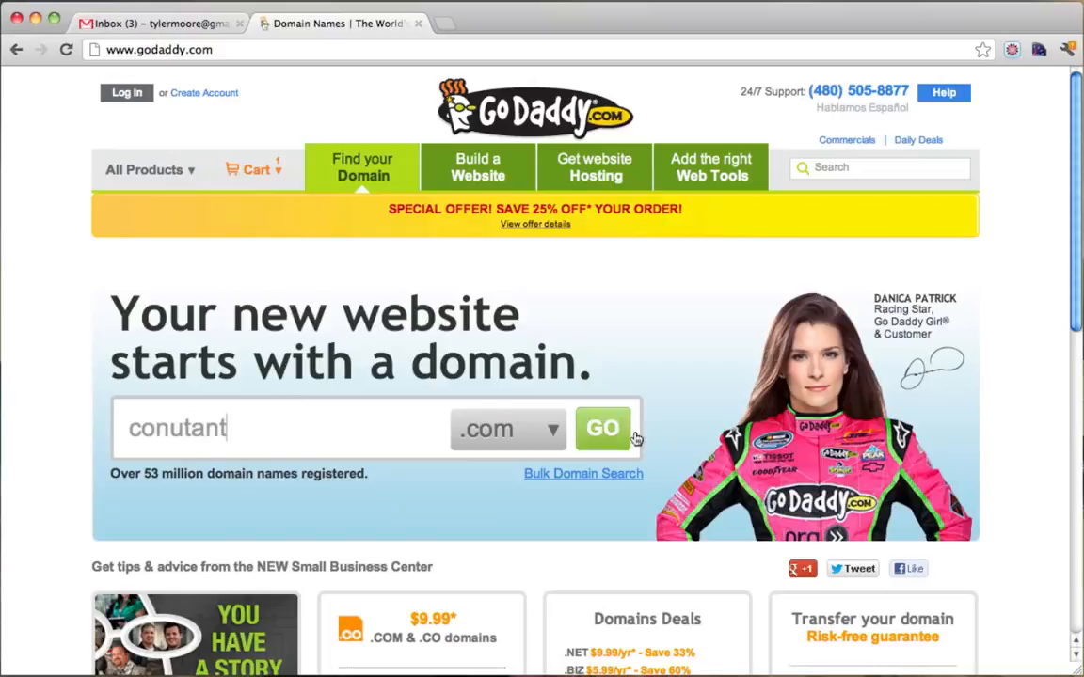
# Choose the .org extension and confirm conutant.org is available for $6.99.
pyautogui.click(548, 432)
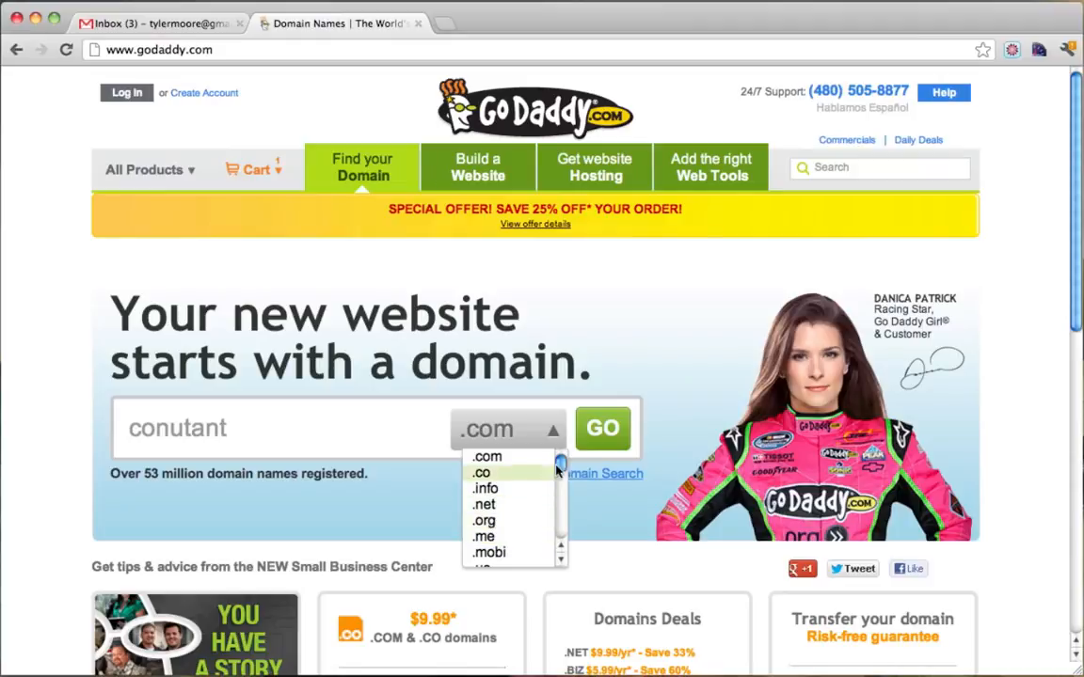
pyautogui.scroll(-15, 559, 555)
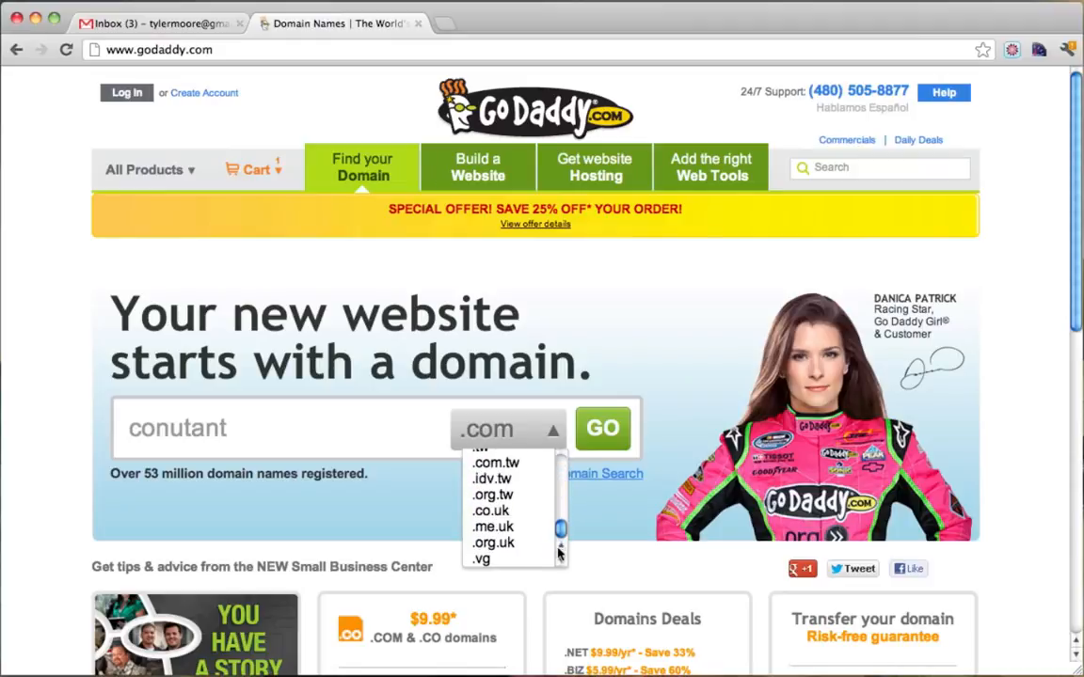
pyautogui.moveTo(559, 529); pyautogui.dragTo(560, 464)
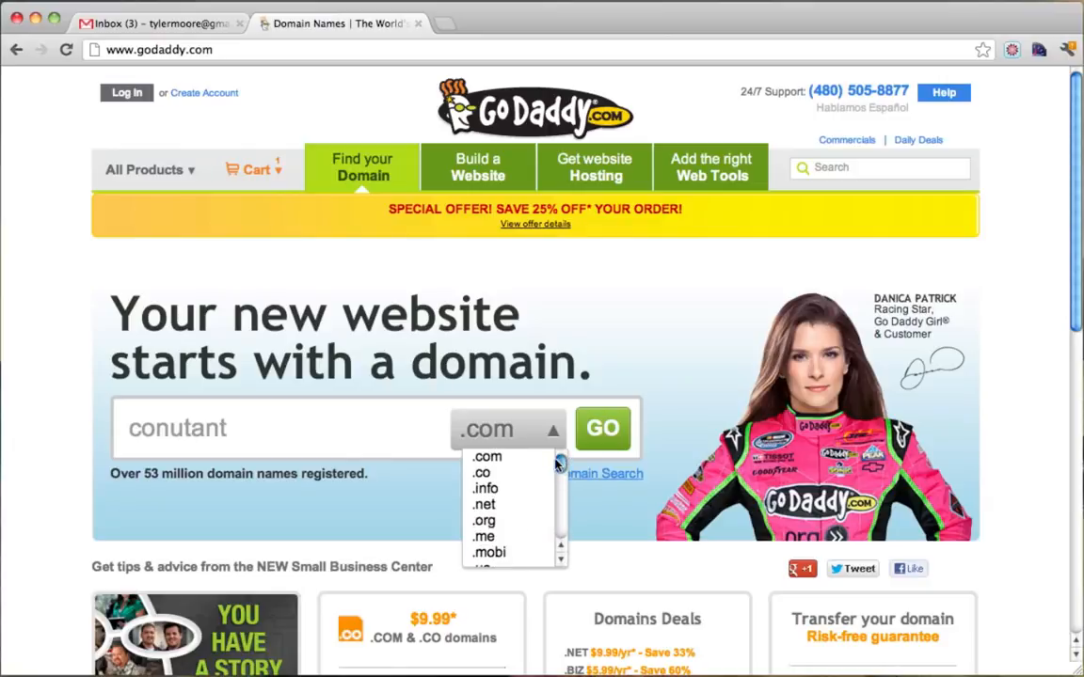
pyautogui.click(495, 523)
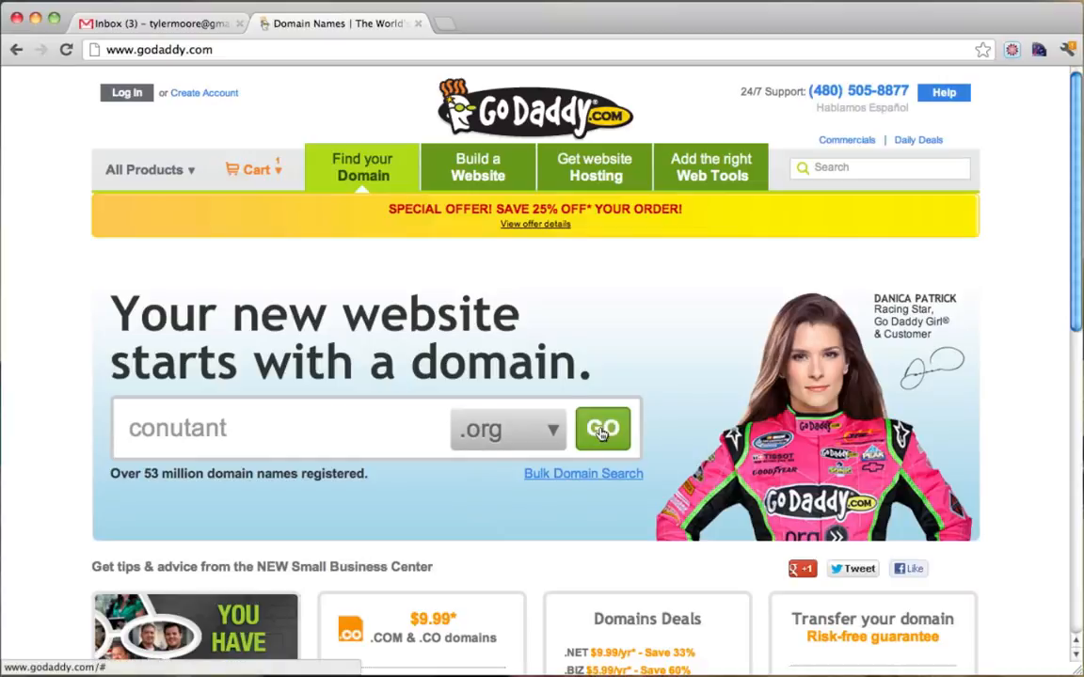
pyautogui.click(602, 431)
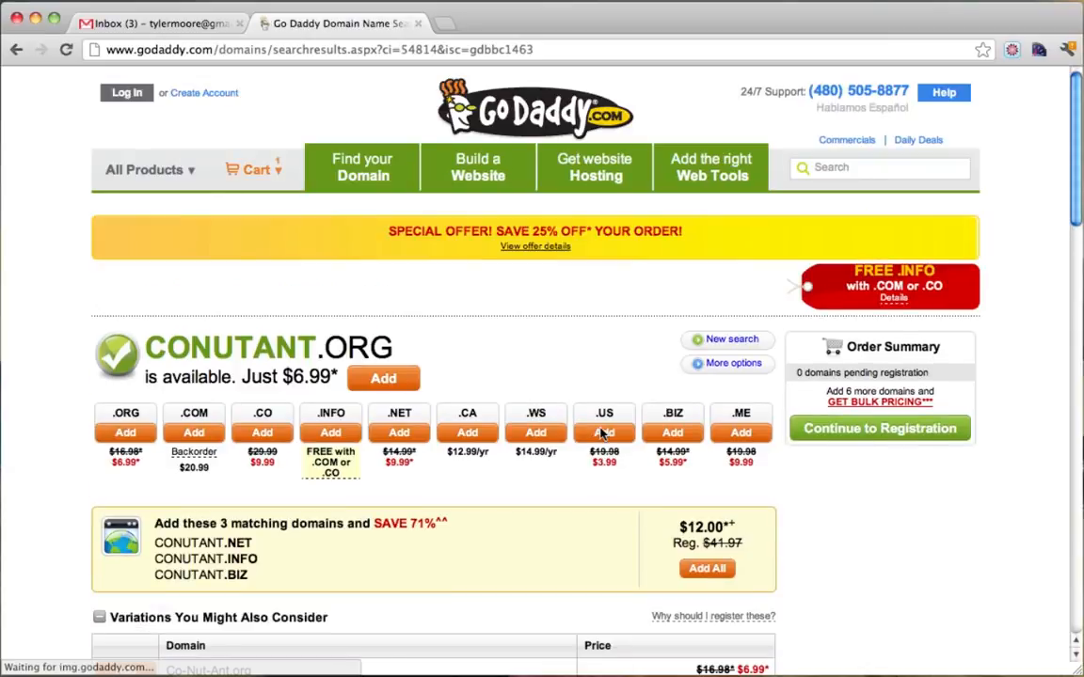
pyautogui.scroll(-3, 602, 432)
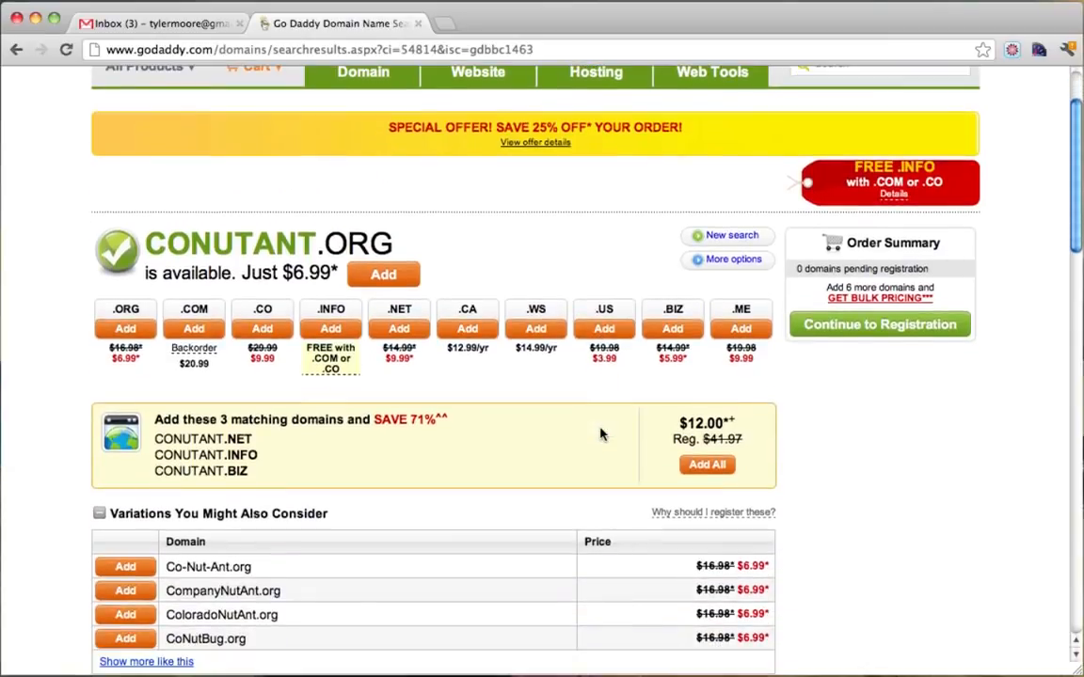
pyautogui.scroll(-2, 602, 433)
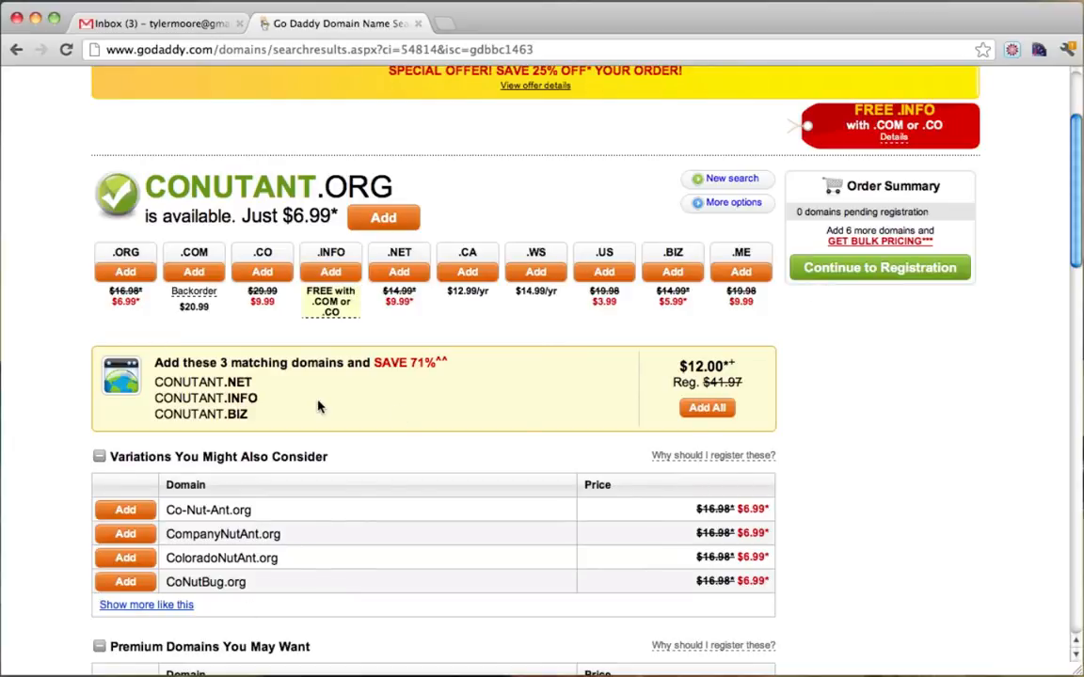
pyautogui.scroll(-1, 317, 406)
pyautogui.scroll(4, 317, 407)
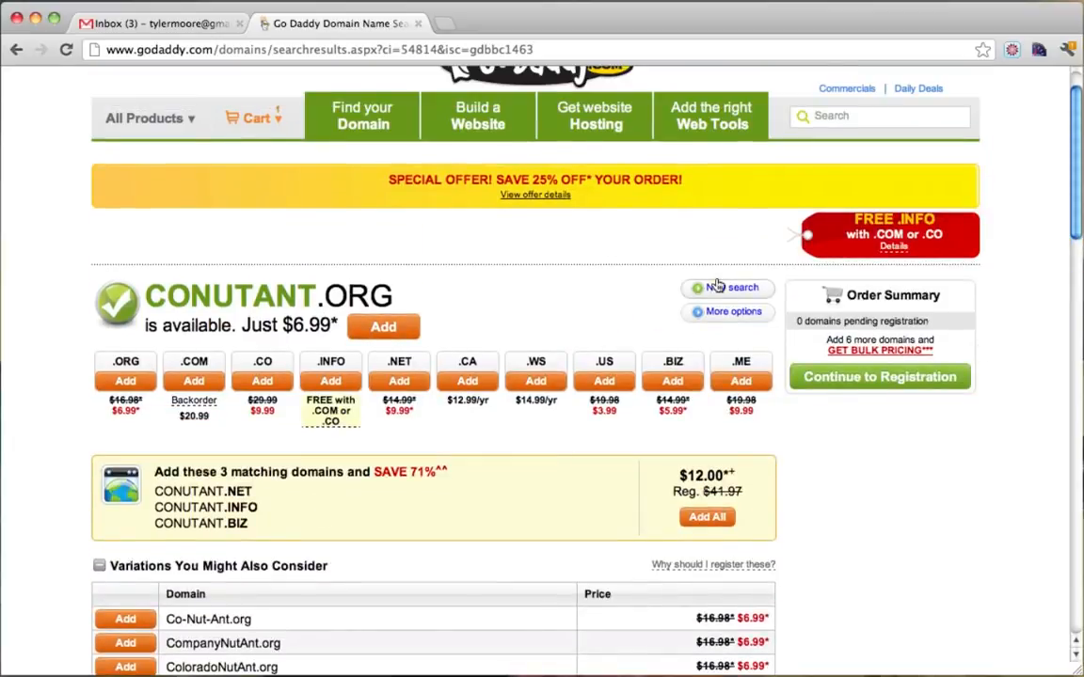
# Register conutant.org, declining the privacy, website seal, hosting and email add-ons.
pyautogui.click(858, 389)
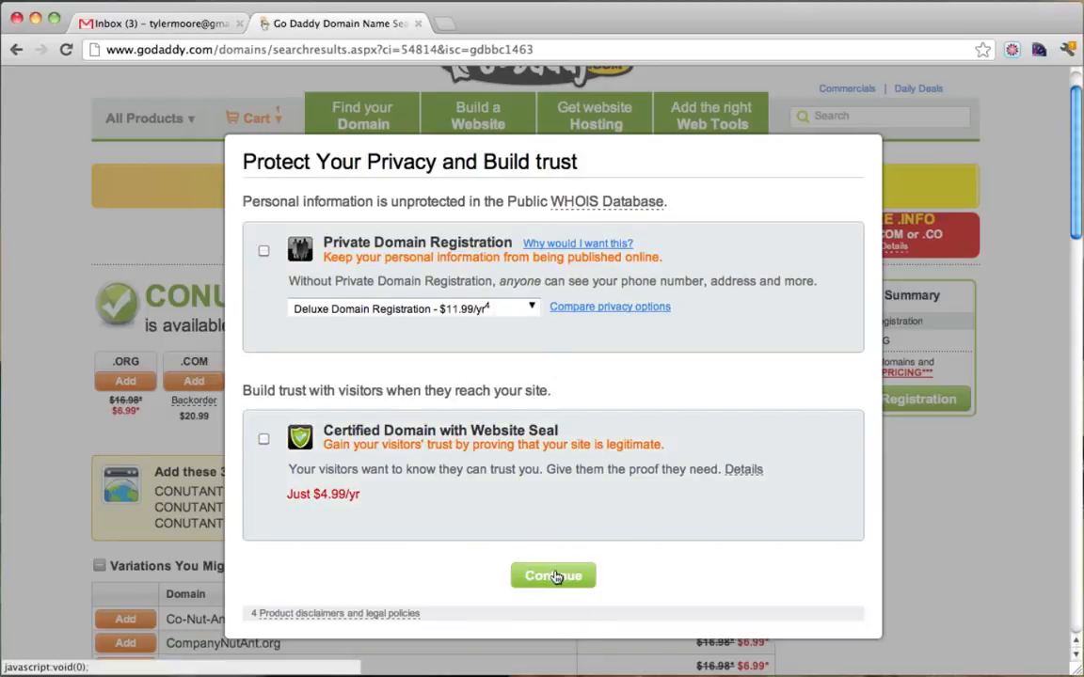
pyautogui.click(555, 577)
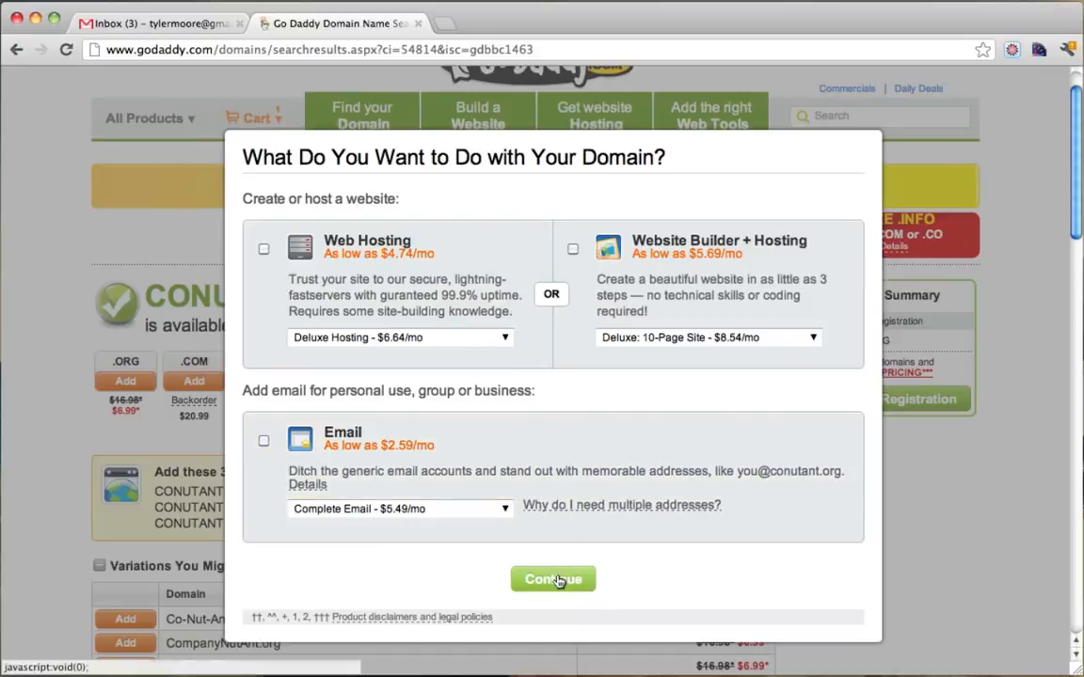
pyautogui.click(558, 581)
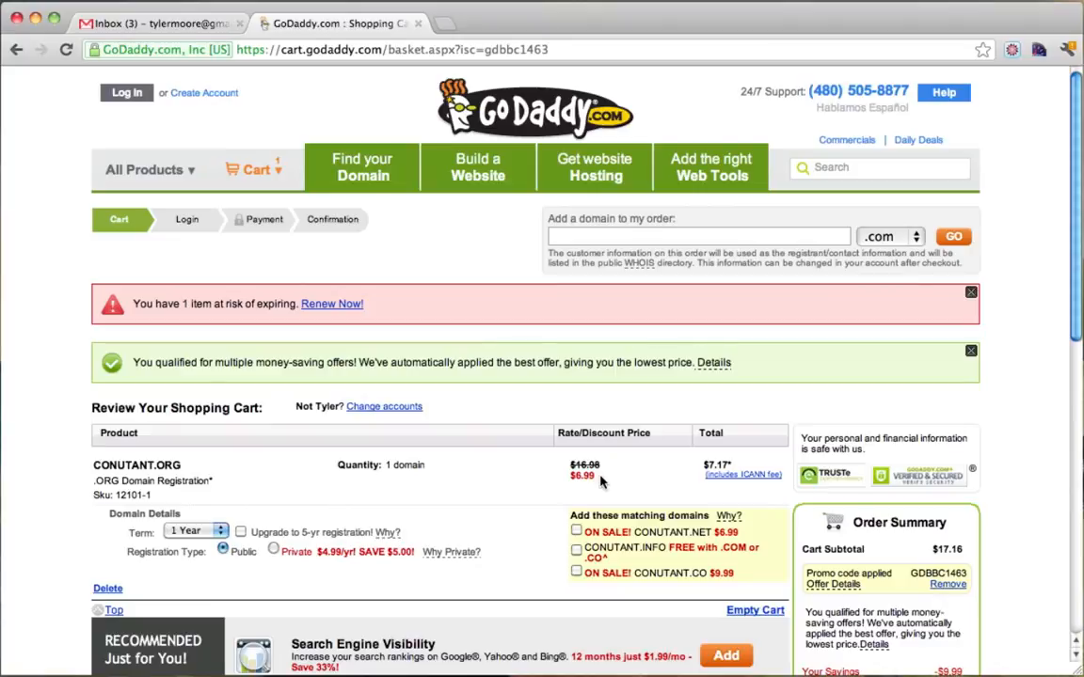
# Switch the registration term to 5 Years, then back to 1 Year.
pyautogui.scroll(-2, 602, 482)
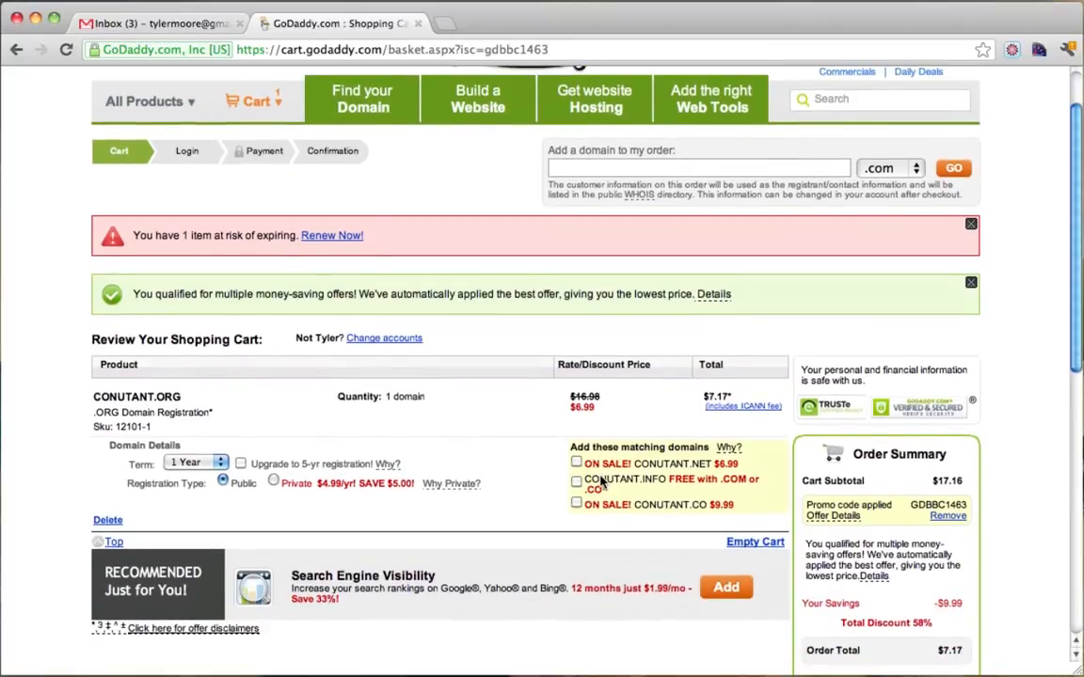
pyautogui.scroll(-2, 602, 481)
pyautogui.scroll(-2, 602, 482)
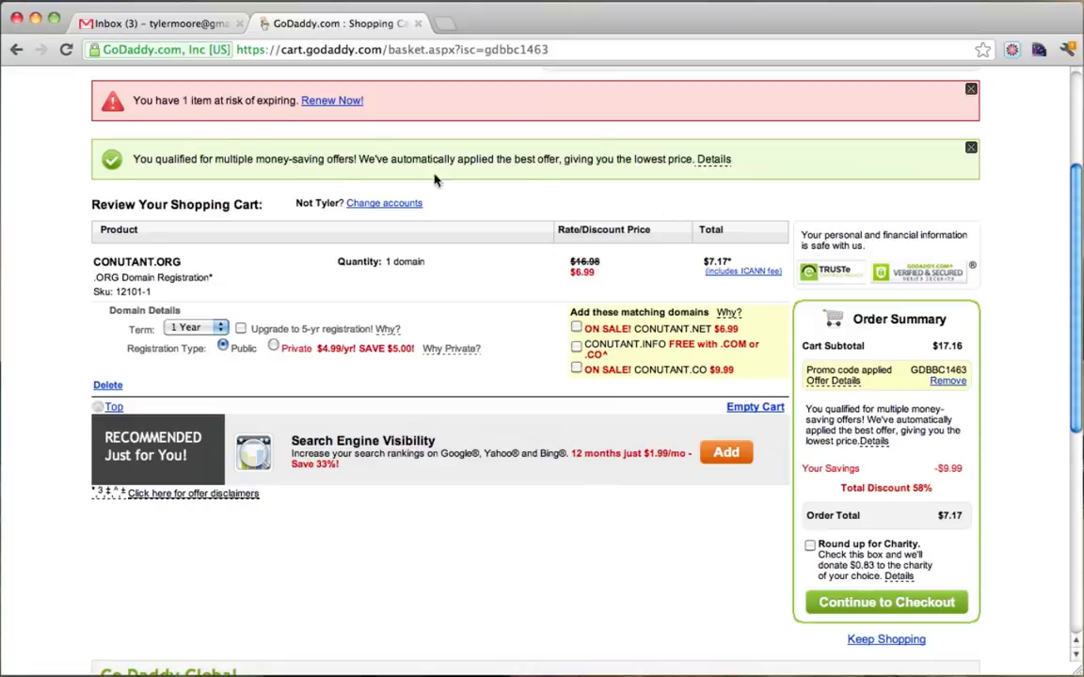
pyautogui.click(219, 327)
pyautogui.click(201, 368)
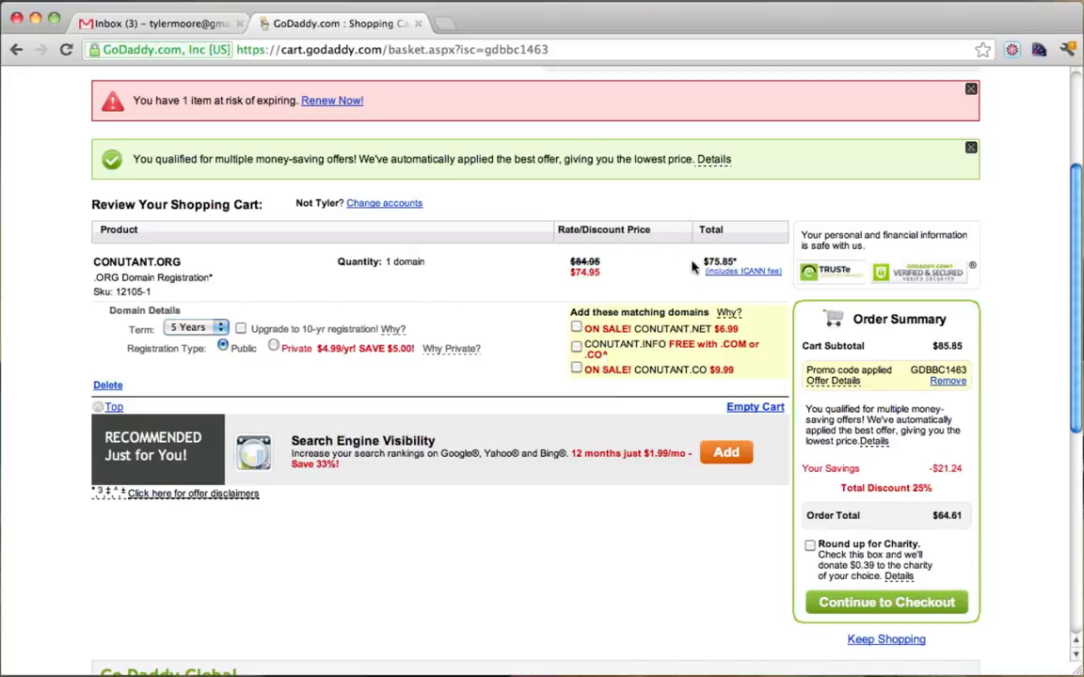
pyautogui.click(199, 329)
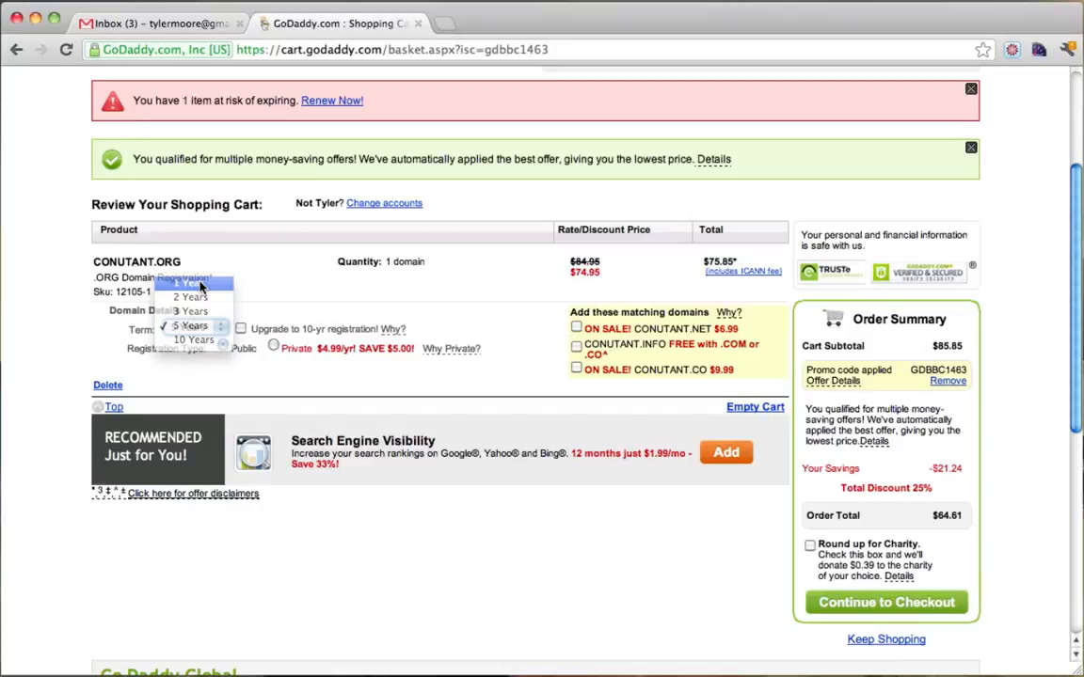
pyautogui.click(199, 285)
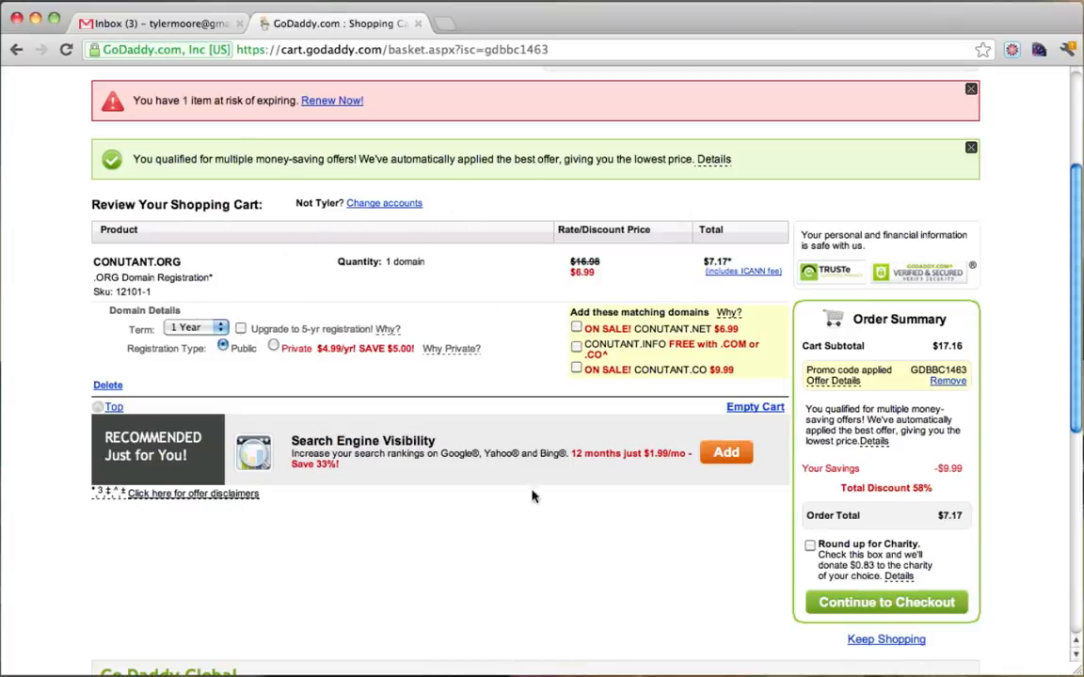
# Remove the applied promo code and continue to checkout.
pyautogui.scroll(2, 683, 438)
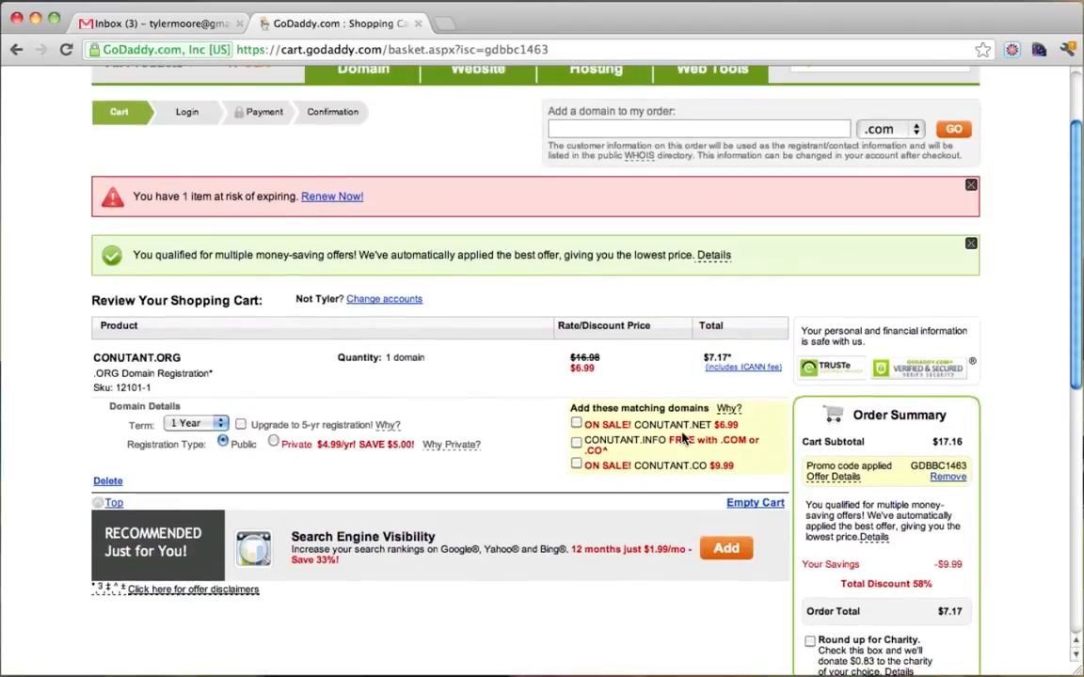
pyautogui.scroll(-3, 683, 439)
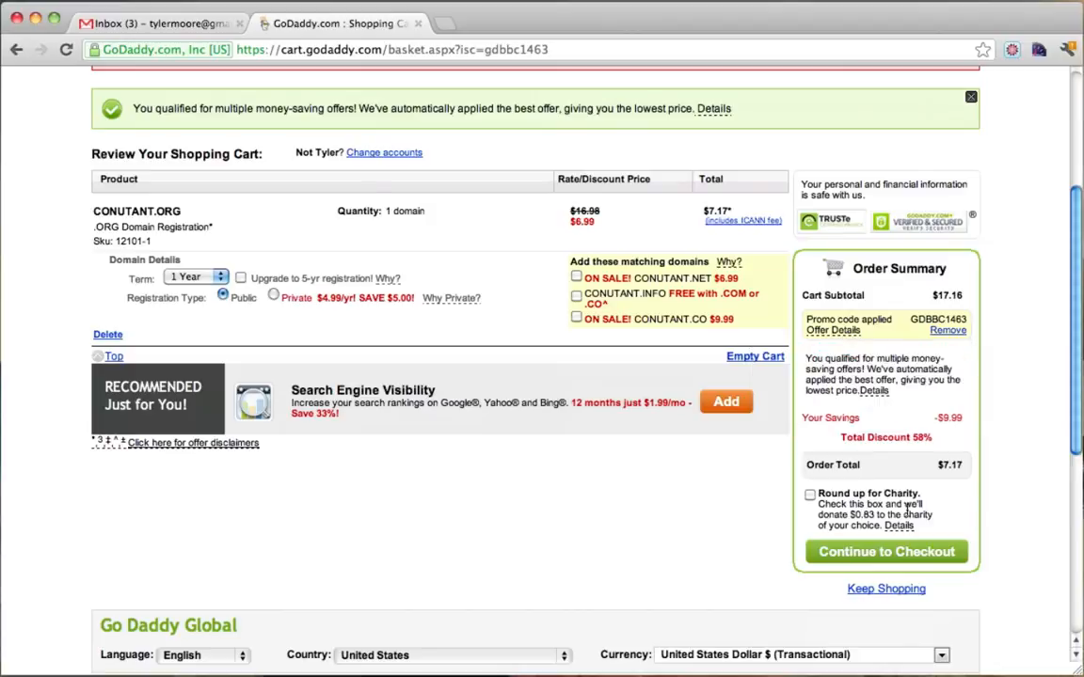
pyautogui.moveTo(900, 524)
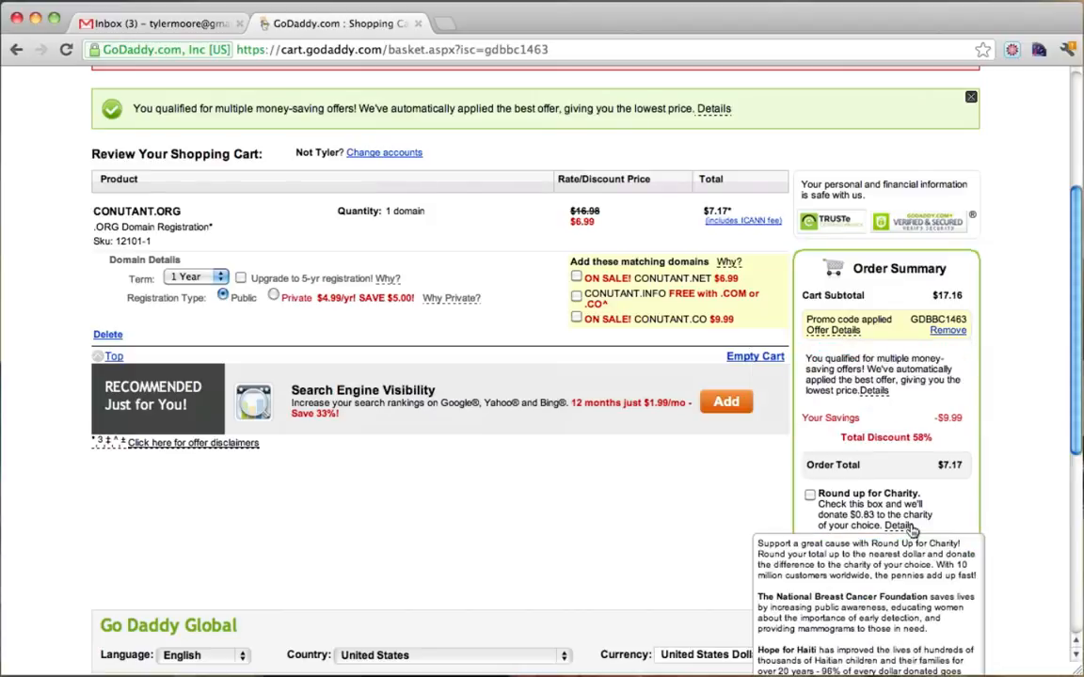
pyautogui.click(946, 331)
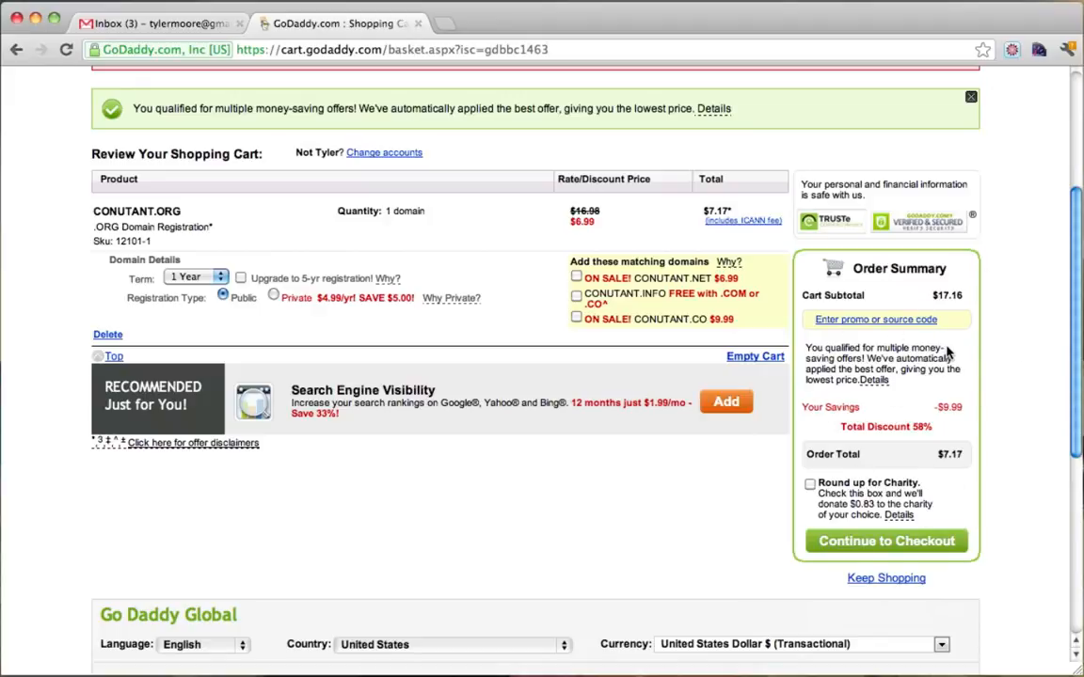
pyautogui.scroll(-1, 946, 353)
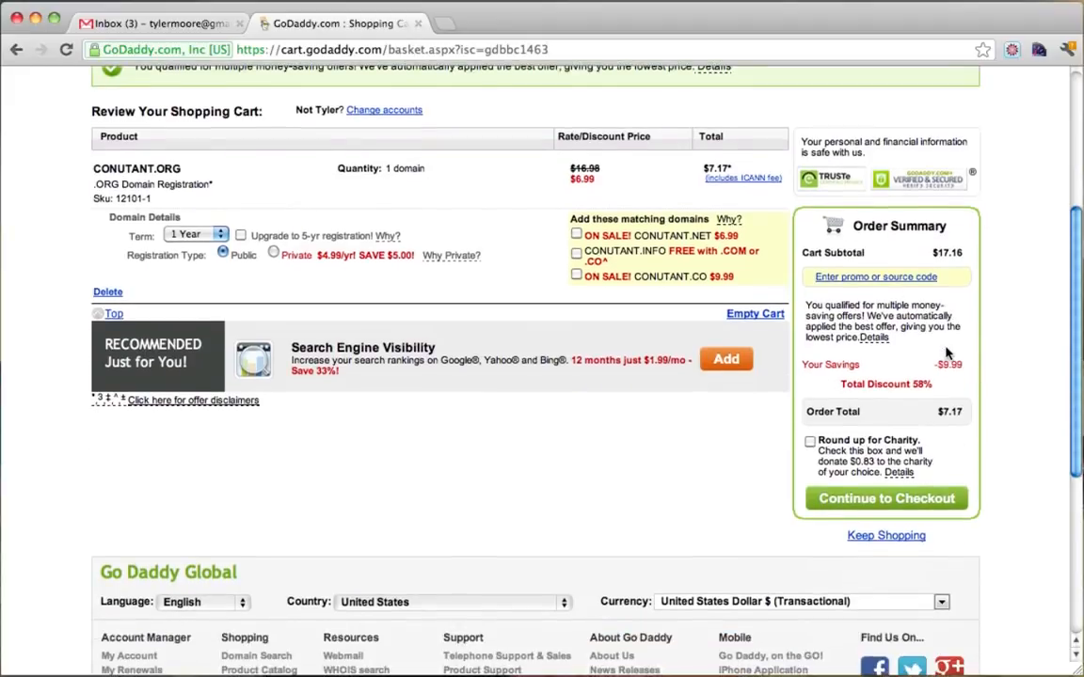
pyautogui.click(856, 507)
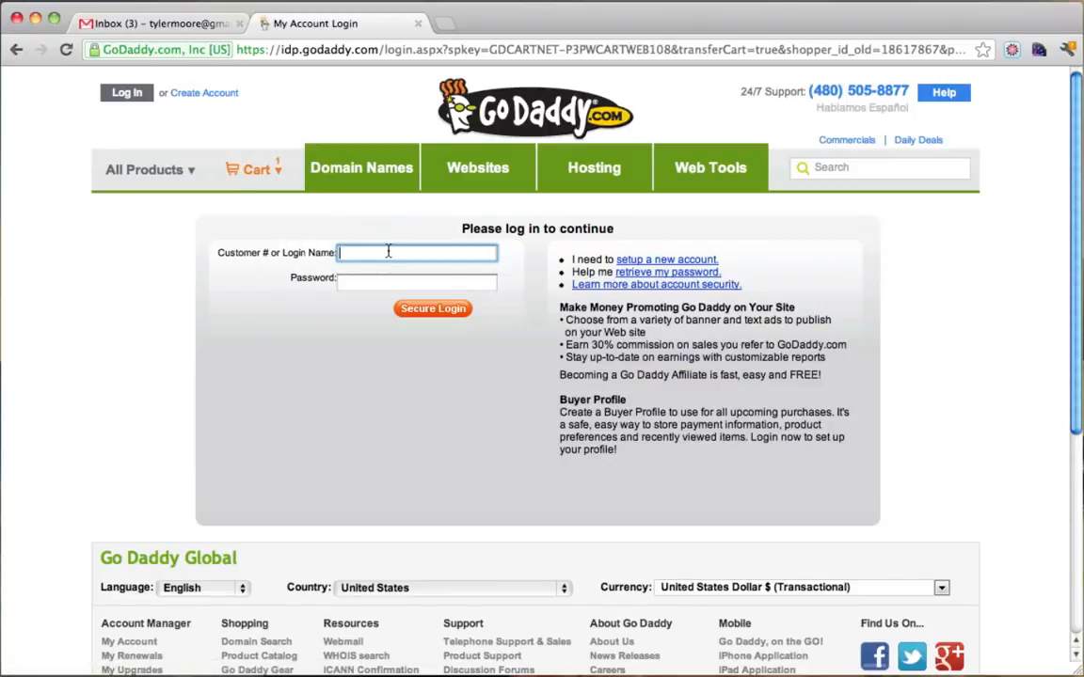
# Log in to the GoDaddy account using the suggested login name.
pyautogui.write('vewgle')
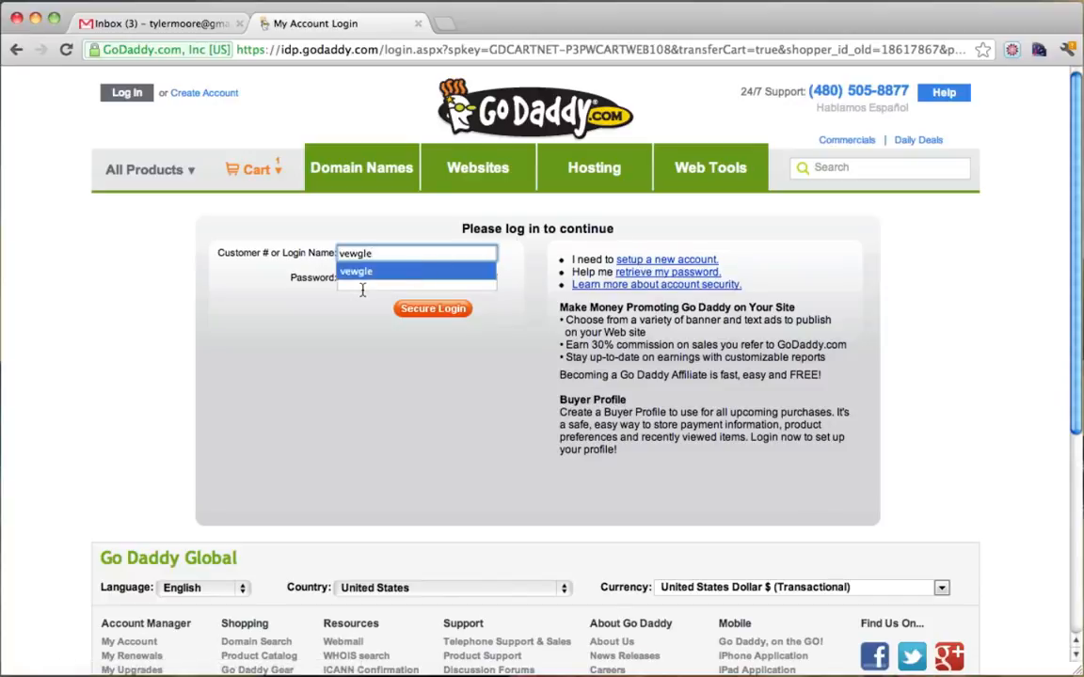
pyautogui.click(362, 290)
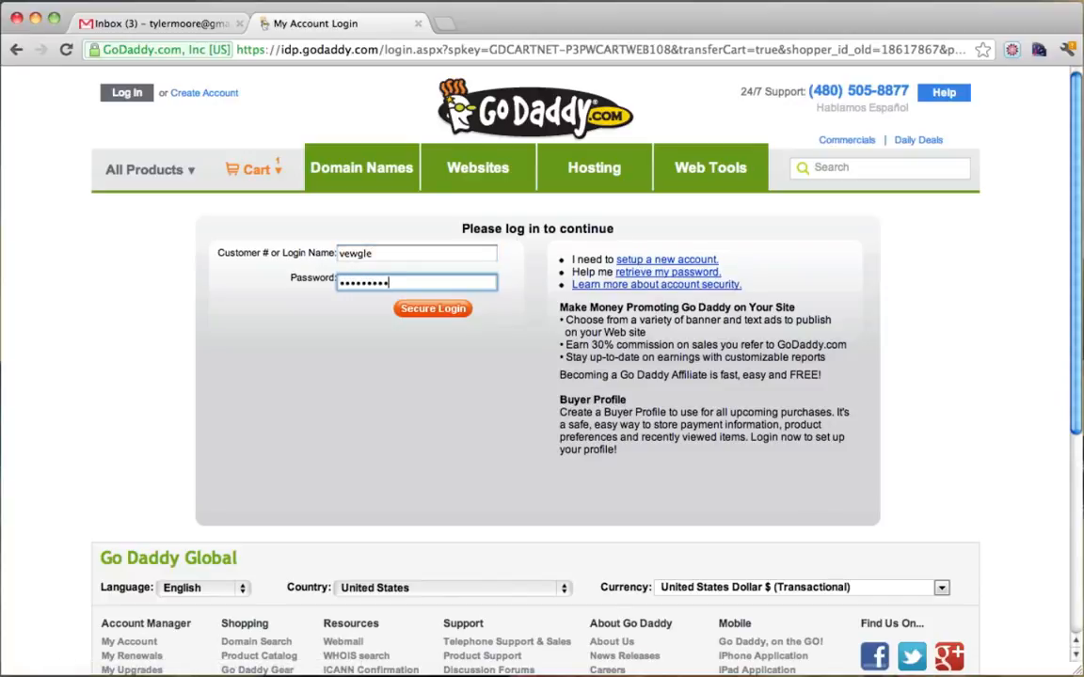
pyautogui.press('Return')
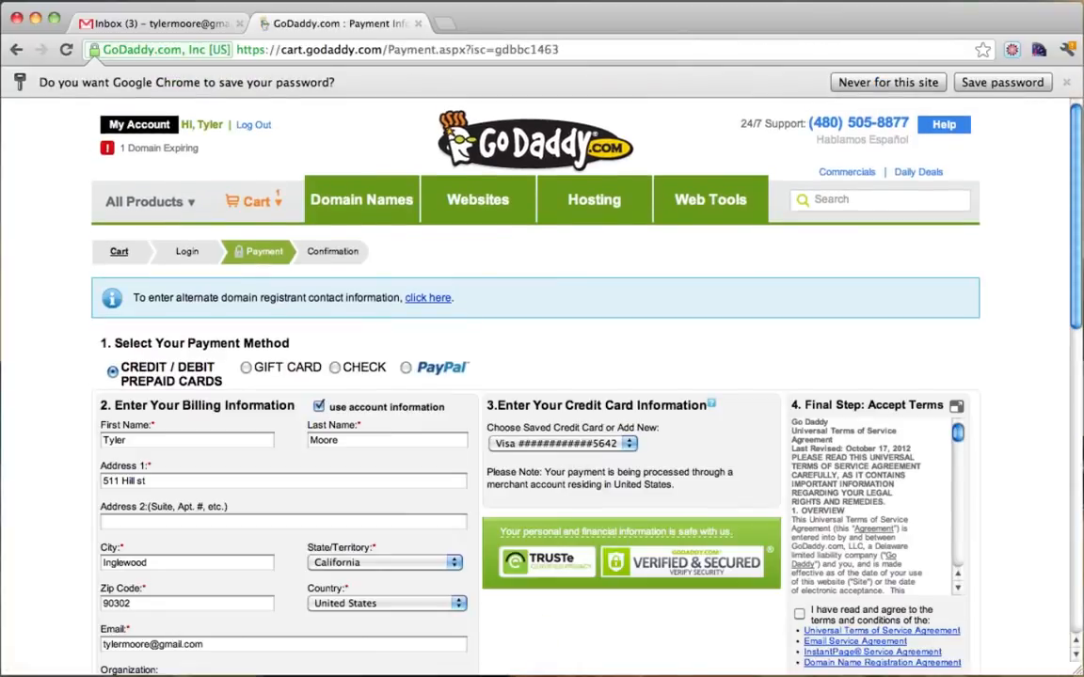
# Review the order summary and its $7.17 total.
pyautogui.scroll(-3, 532, 247)
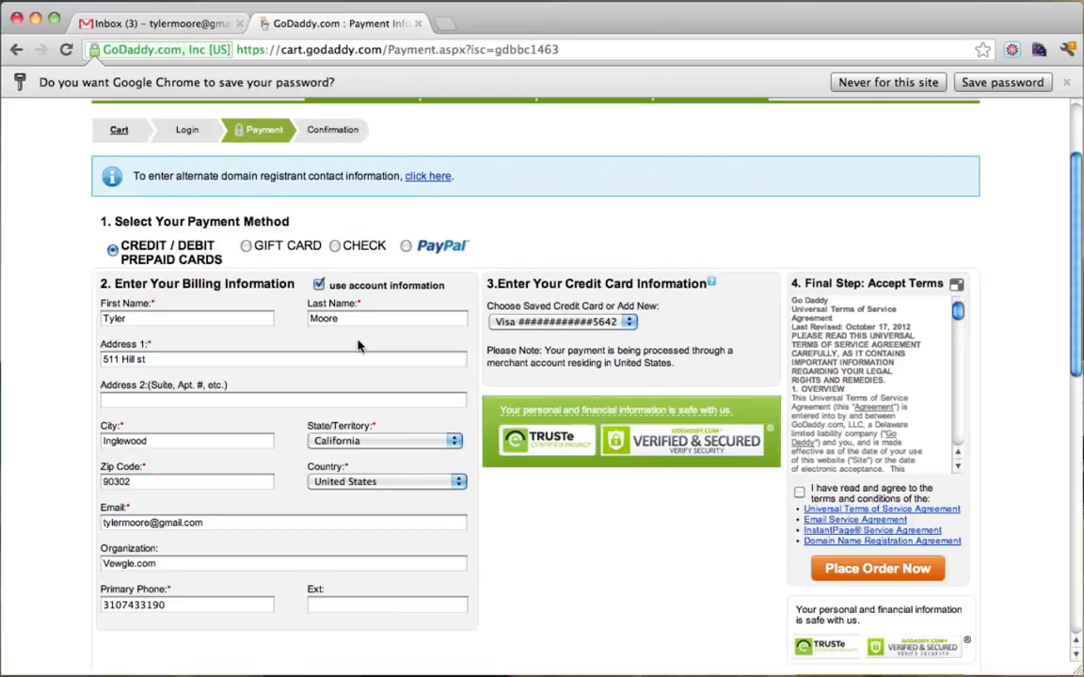
pyautogui.scroll(-1, 353, 341)
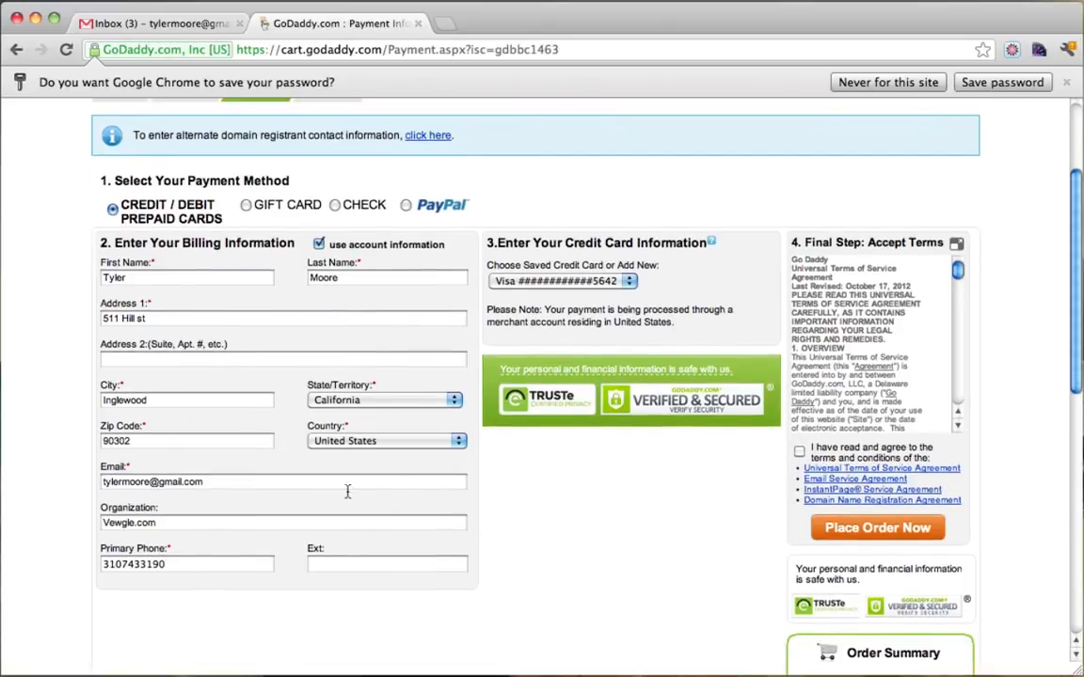
pyautogui.scroll(-5, 504, 423)
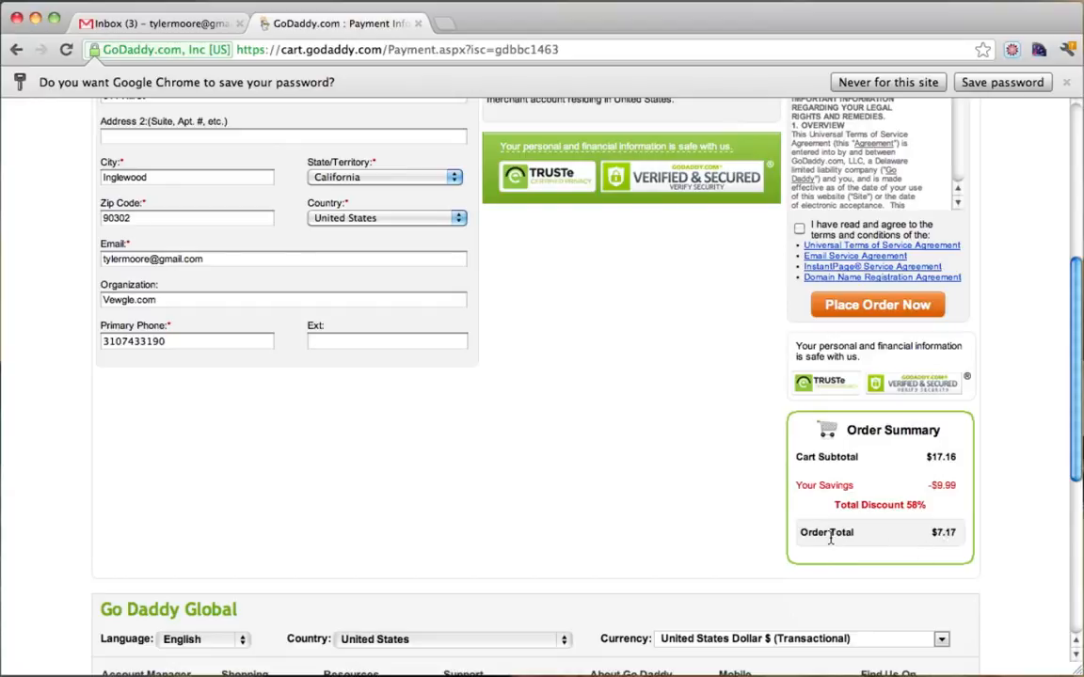
pyautogui.moveTo(830, 537); pyautogui.dragTo(979, 537)
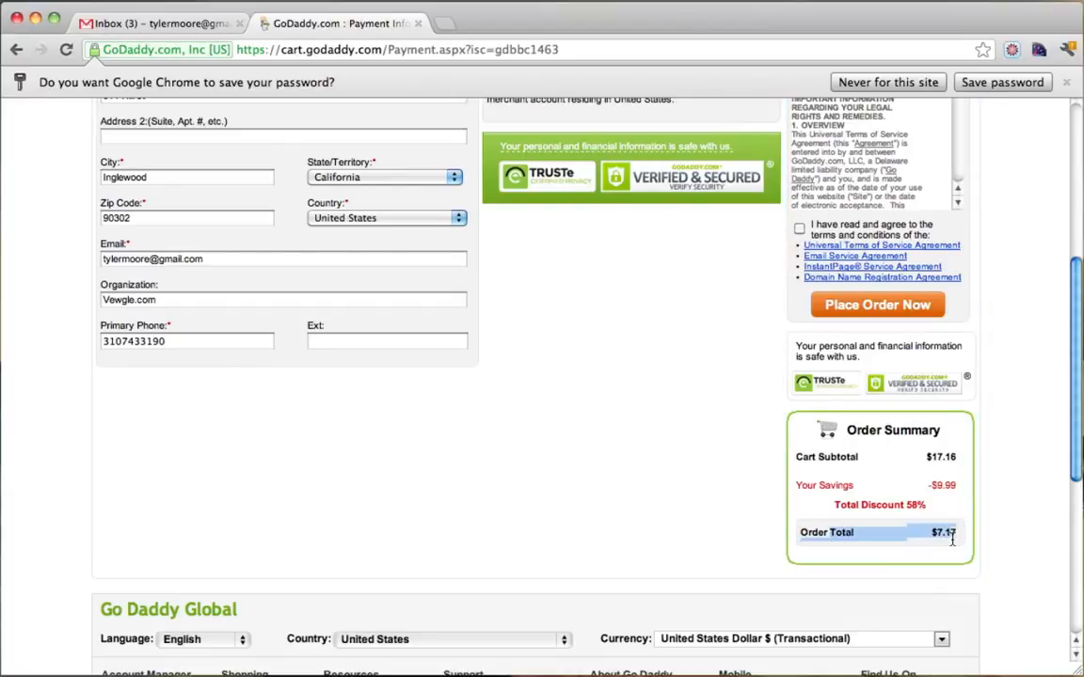
pyautogui.click(952, 540)
pyautogui.scroll(-3, 864, 539)
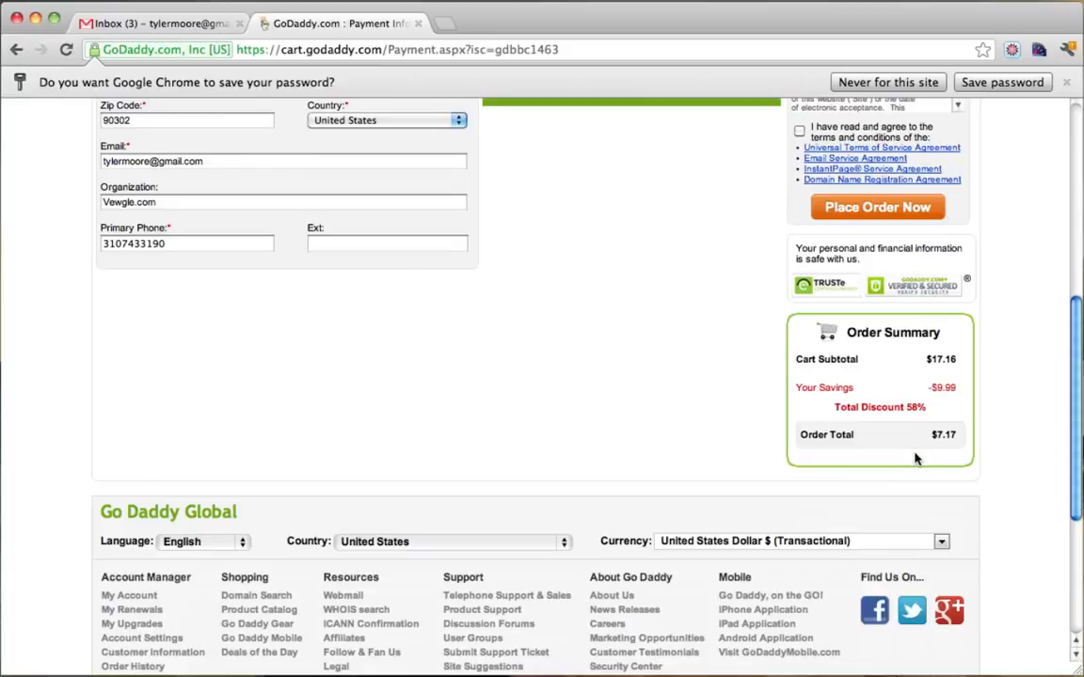
pyautogui.scroll(5, 917, 459)
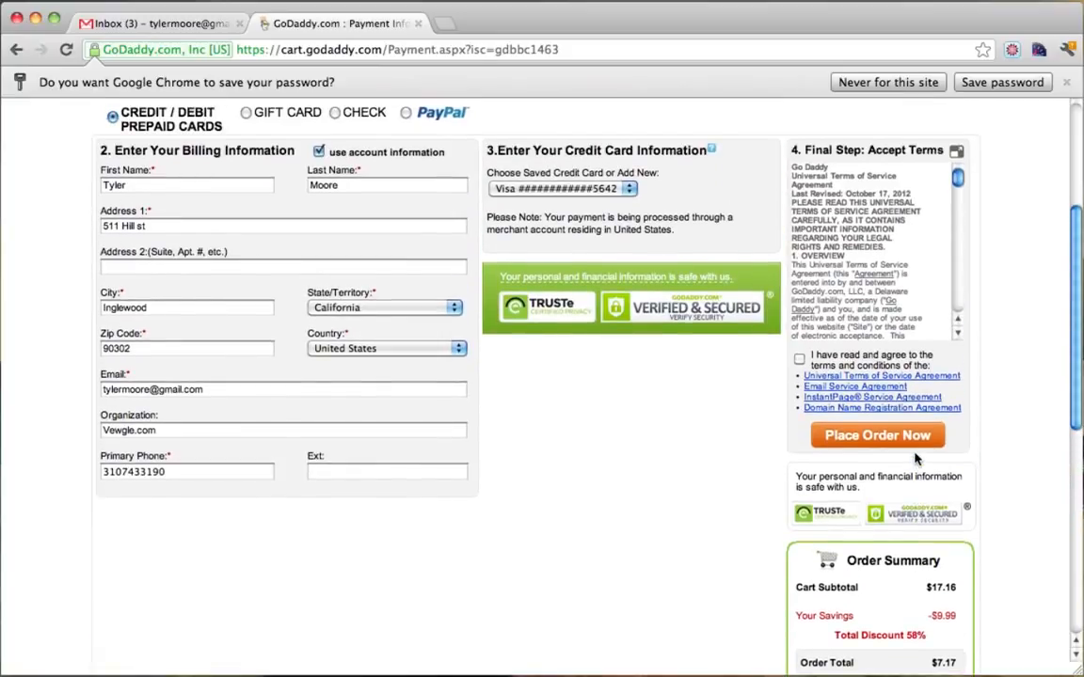
pyautogui.scroll(-3, 917, 458)
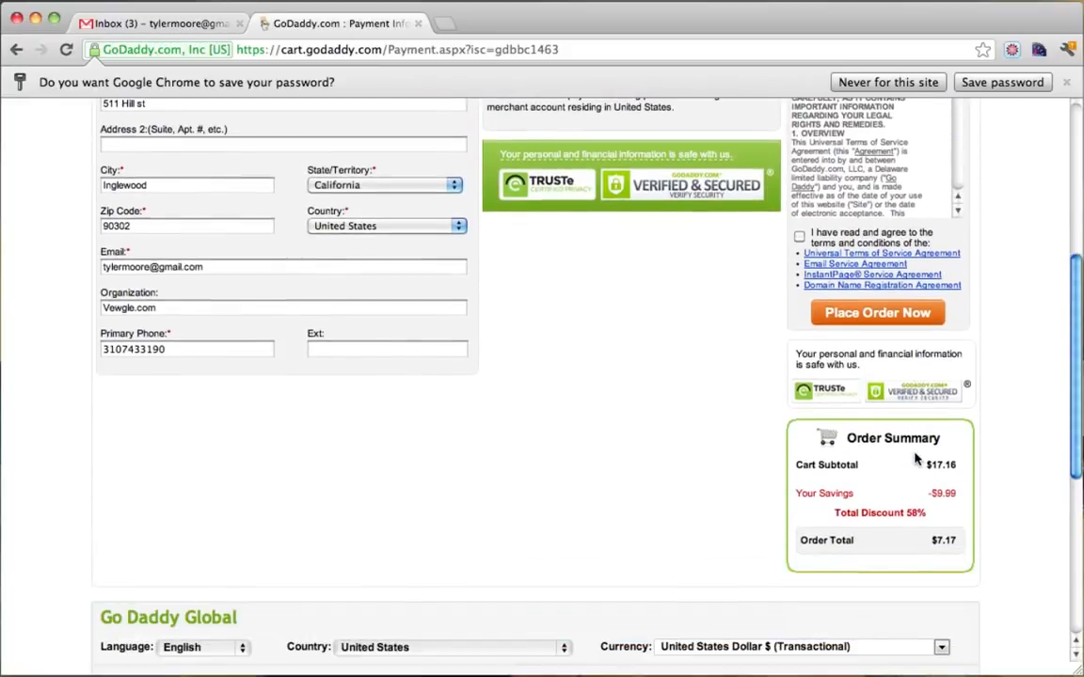
pyautogui.moveTo(933, 543); pyautogui.dragTo(971, 542)
pyautogui.click(941, 543)
pyautogui.scroll(4, 944, 509)
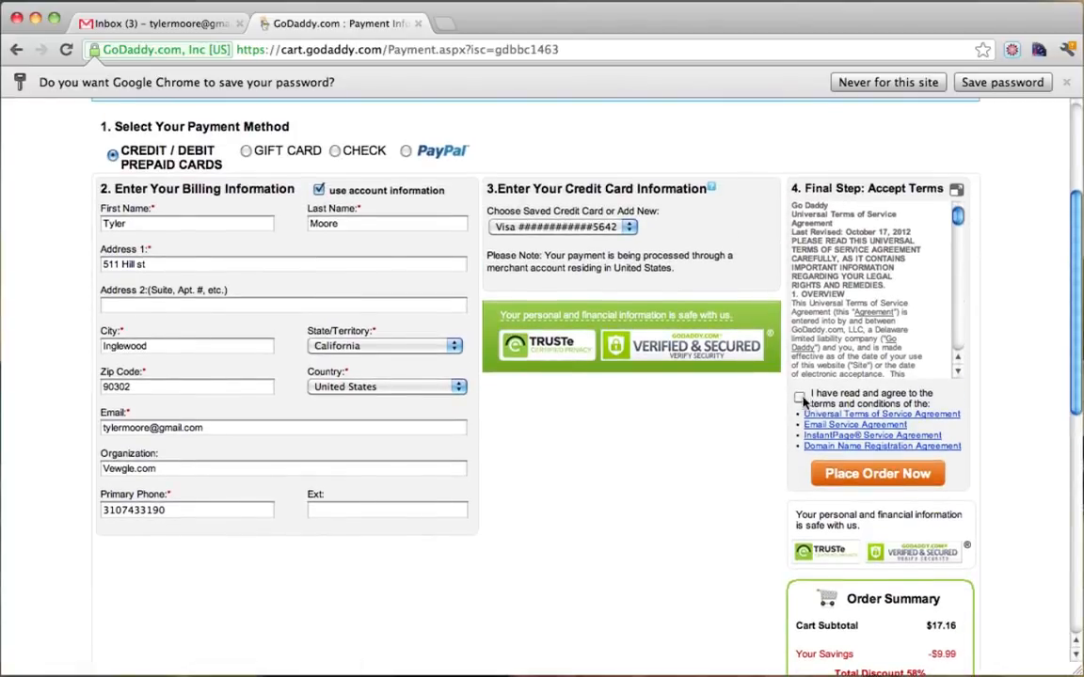
# Agree to the terms of service and place the $7.17 order.
pyautogui.click(799, 397)
pyautogui.moveTo(958, 218); pyautogui.dragTo(958, 382)
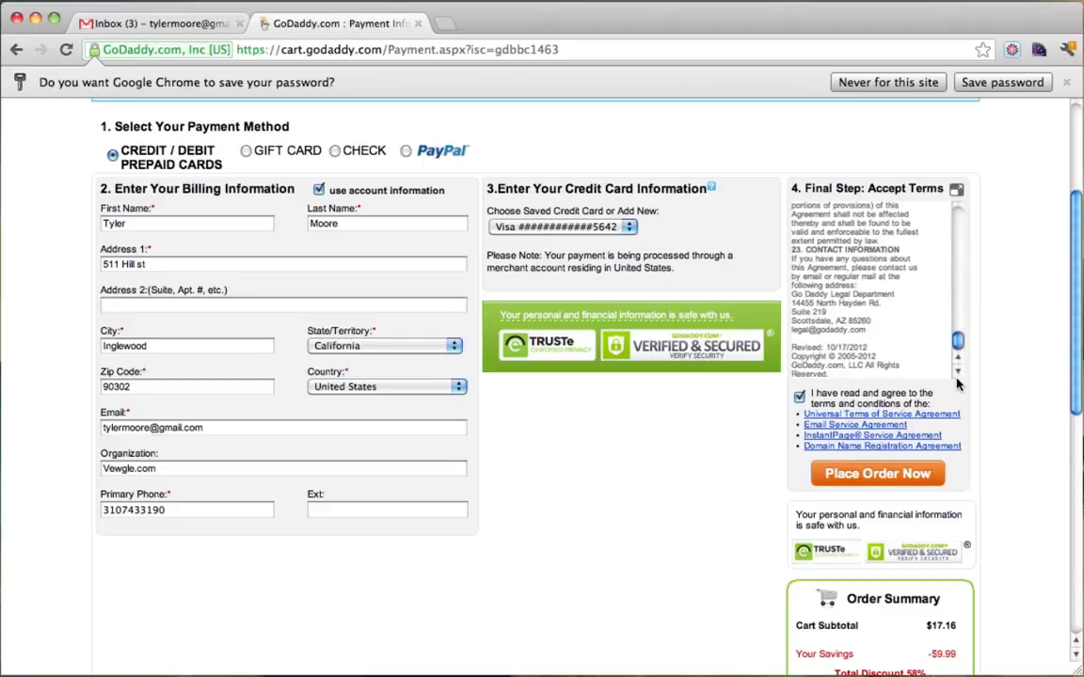
pyautogui.click(855, 475)
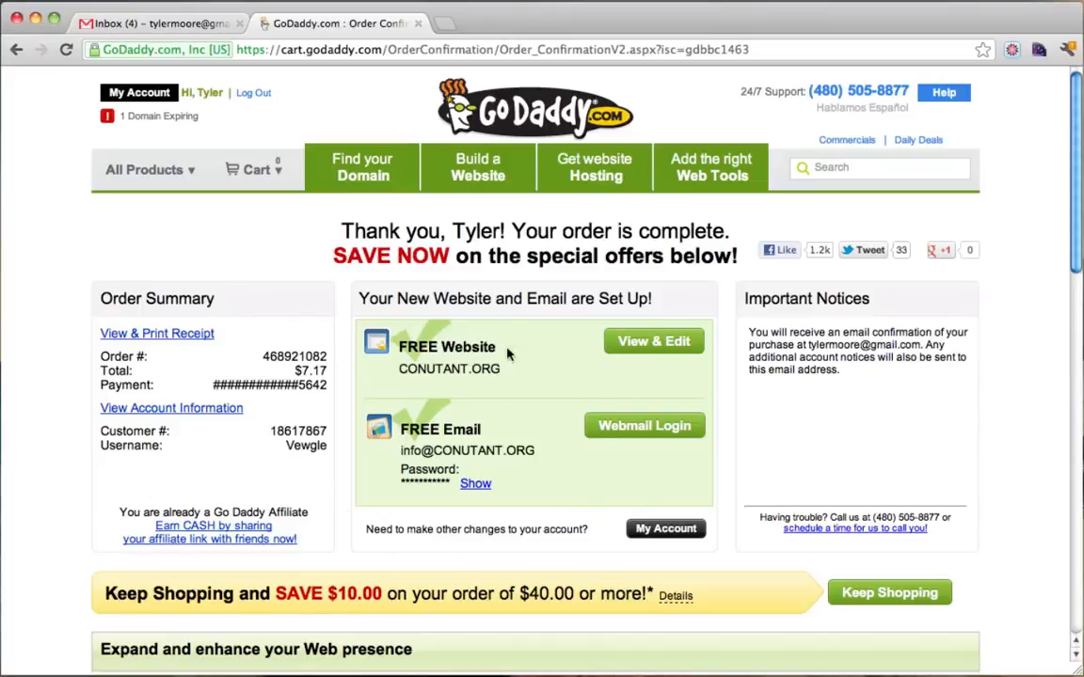
# Scroll through the conutant.org order confirmation page.
pyautogui.scroll(-5, 565, 429)
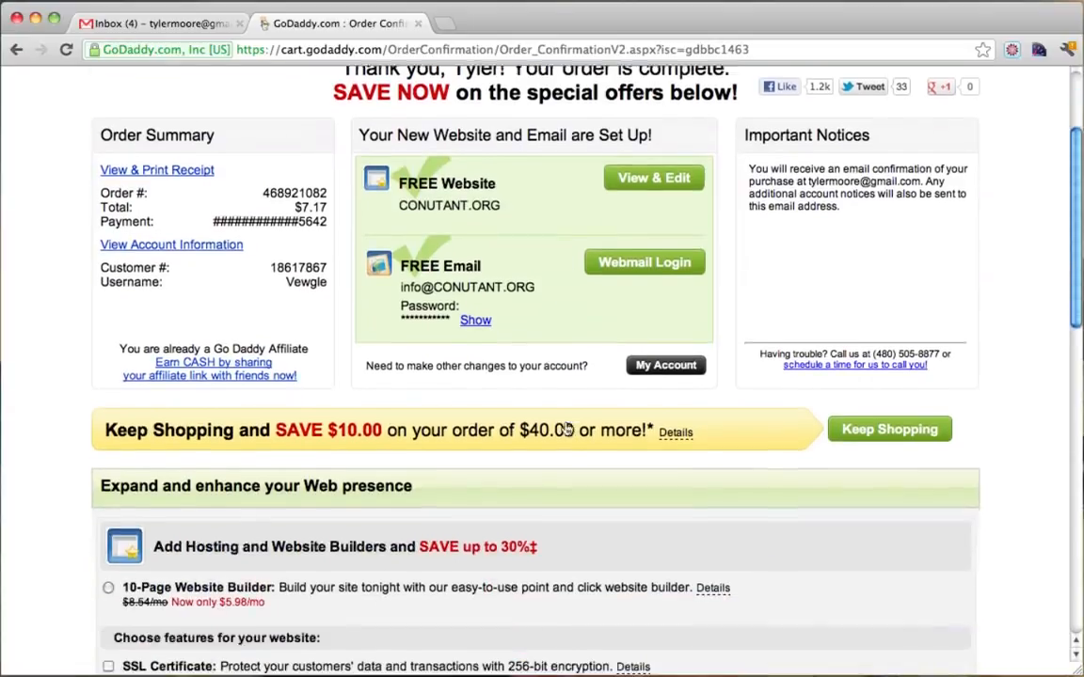
# Open Domain Management via All Products > Domains, then switch to the Gmail tab.
pyautogui.scroll(-4, 566, 429)
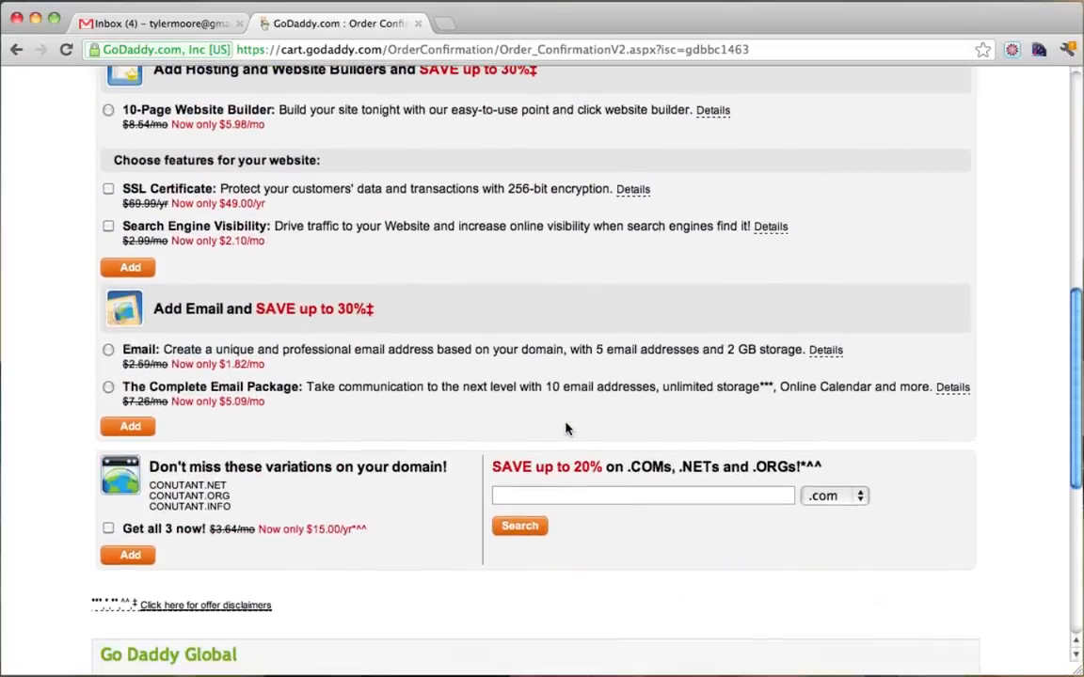
pyautogui.scroll(10, 569, 428)
pyautogui.moveTo(134, 176)
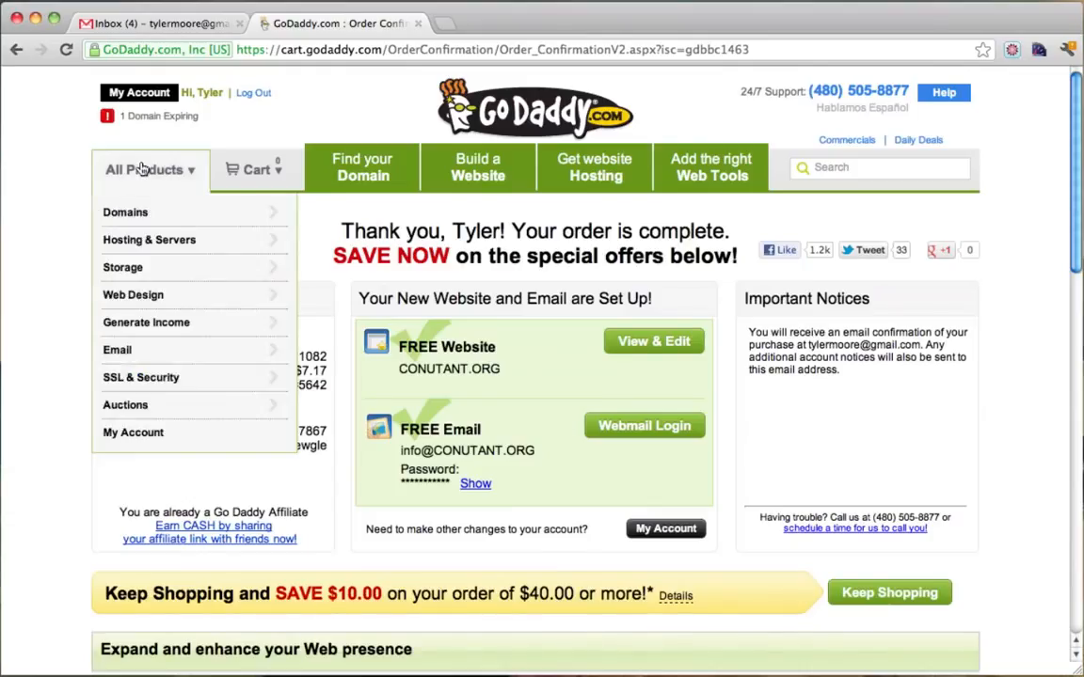
pyautogui.moveTo(140, 211)
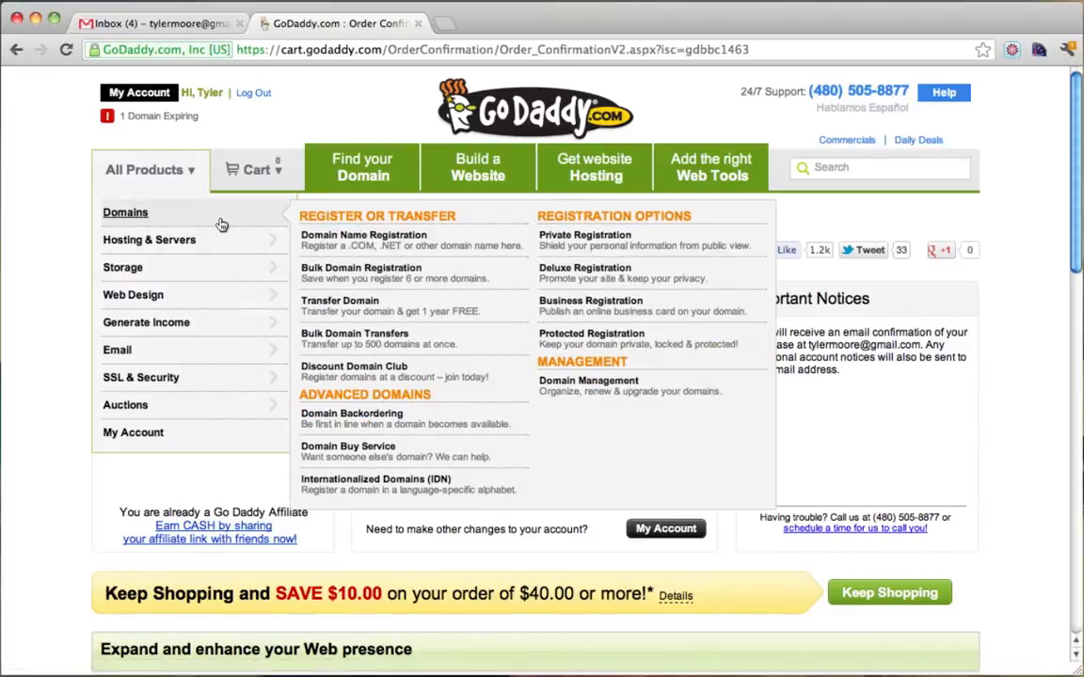
pyautogui.click(601, 387)
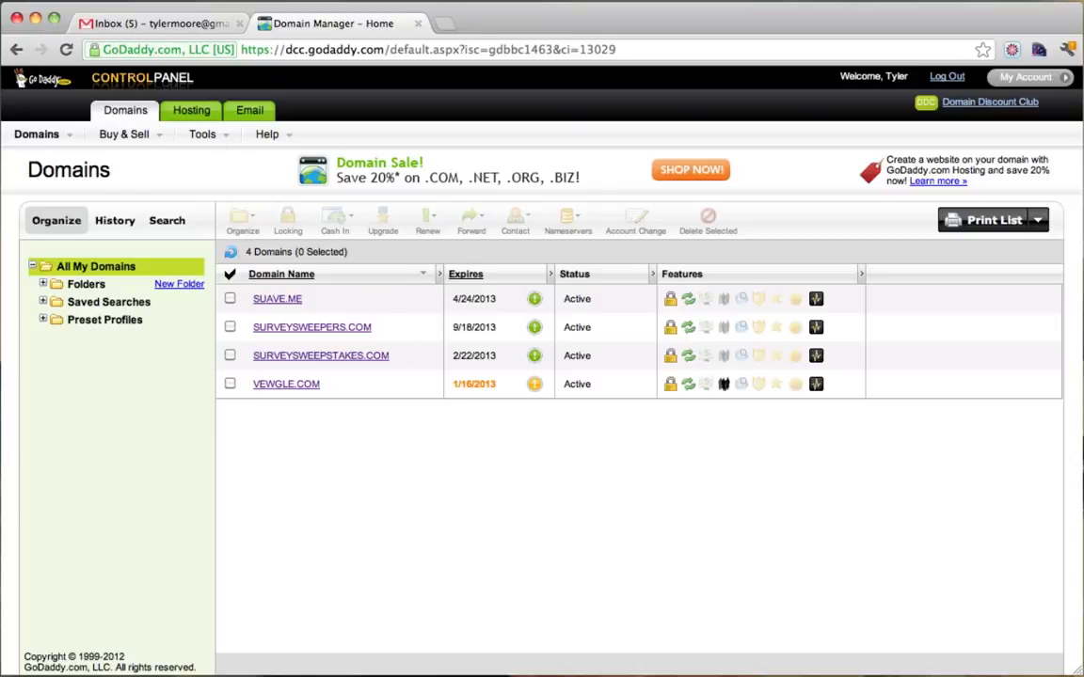
pyautogui.click(166, 29)
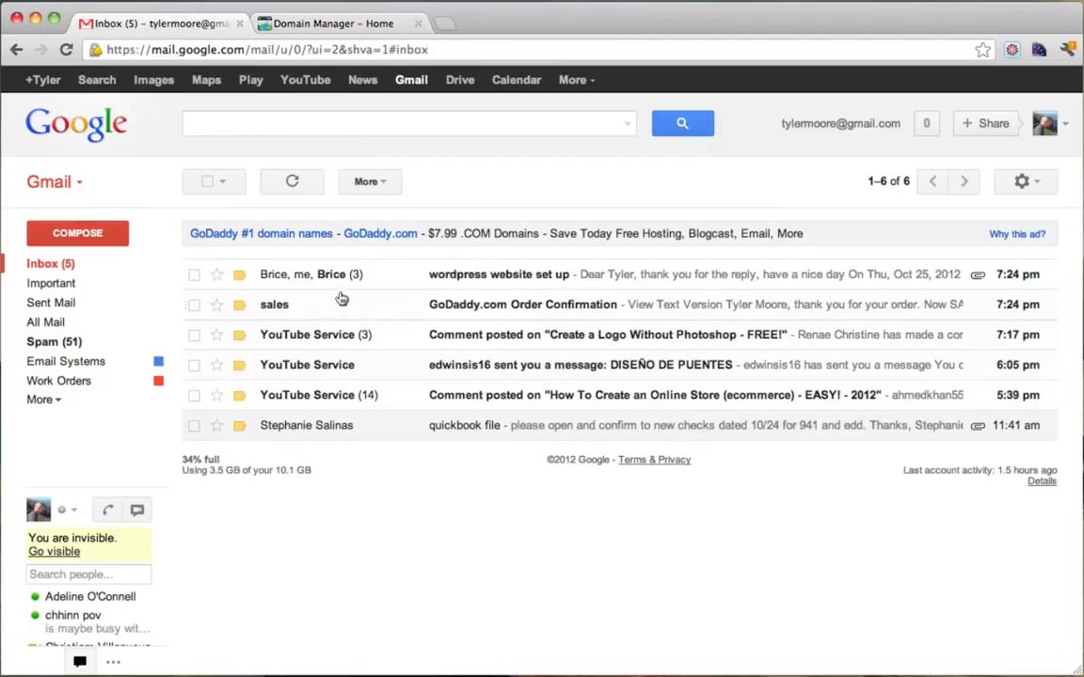
# Read the GoDaddy order confirmation for CONUTANT.ORG ($7.17), then return to Domain Manager.
pyautogui.click(386, 309)
pyautogui.scroll(-4, 391, 310)
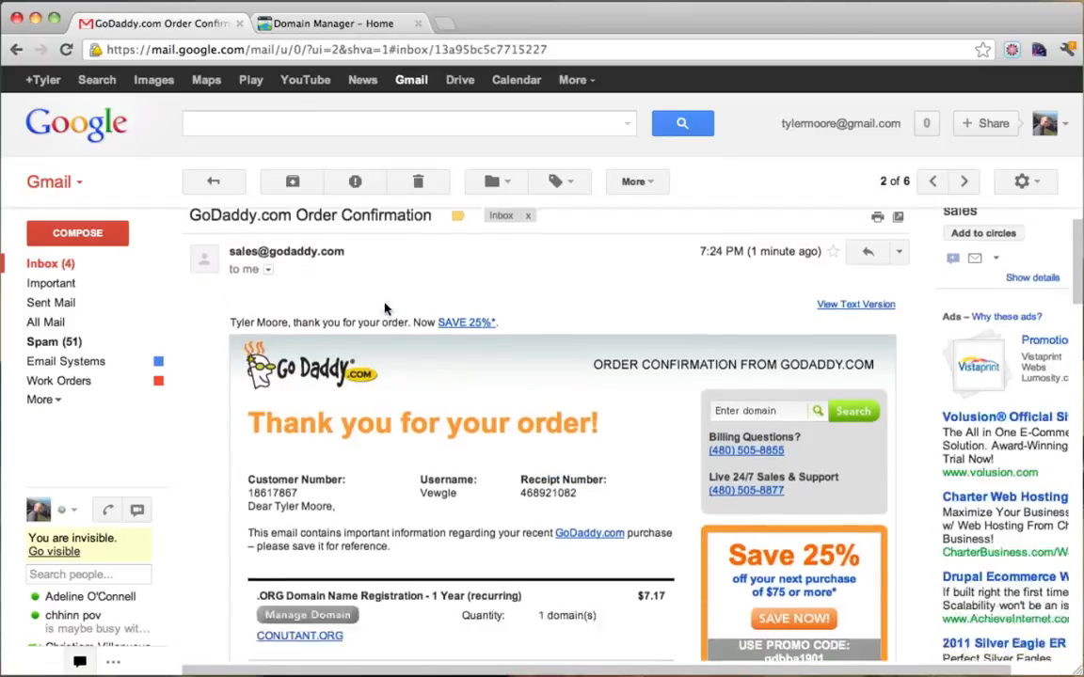
pyautogui.scroll(-2, 456, 346)
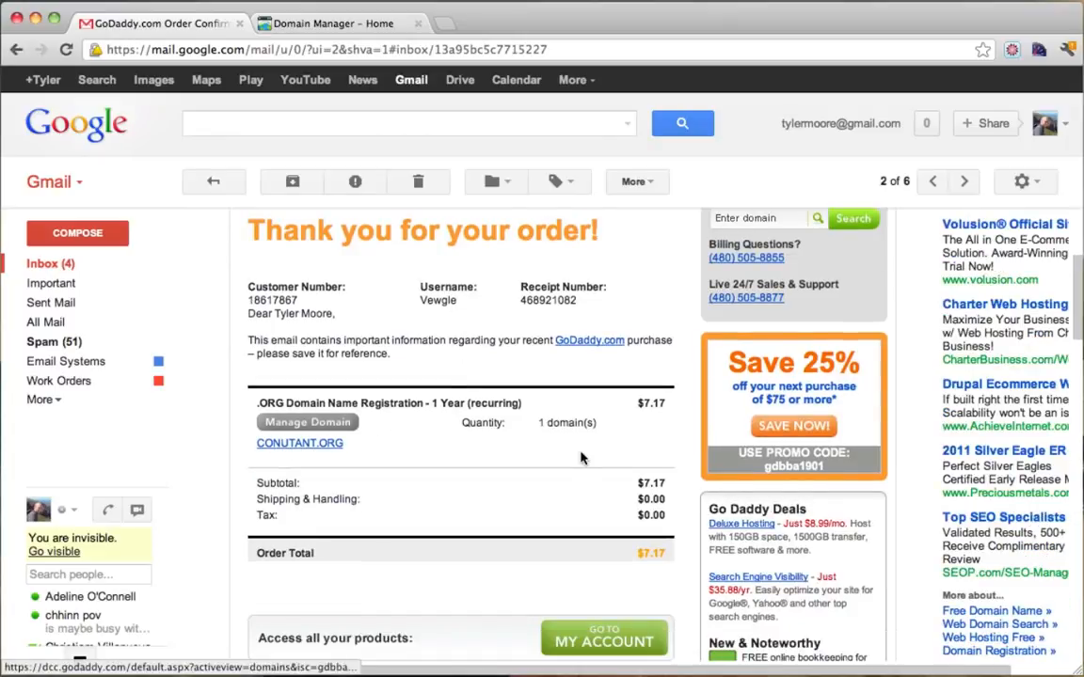
pyautogui.scroll(-3, 581, 456)
pyautogui.scroll(-5, 581, 457)
pyautogui.scroll(15, 581, 456)
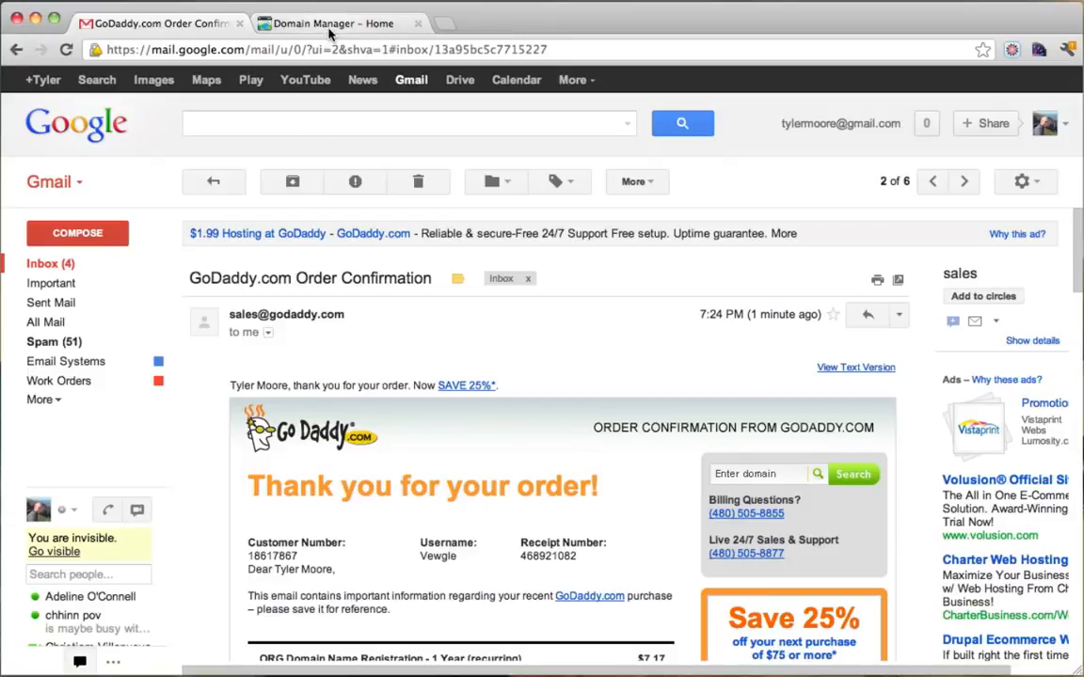
pyautogui.click(297, 23)
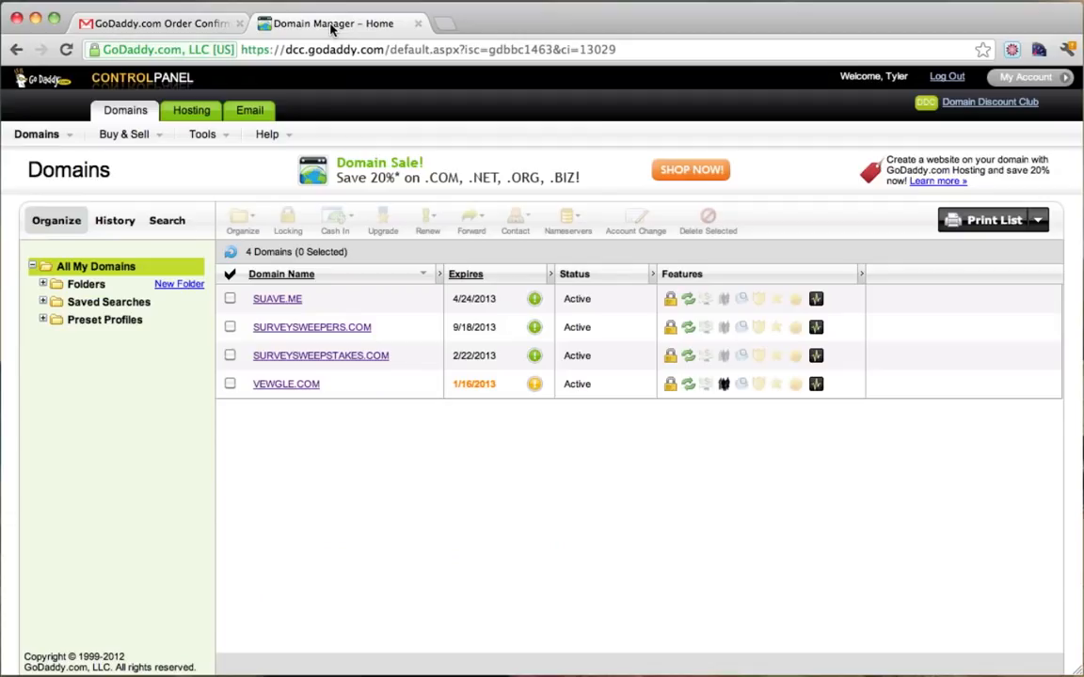
# Reload the domain list, select CONUTANT.ORG and choose 'I have specific nameservers'.
pyautogui.click(66, 51)
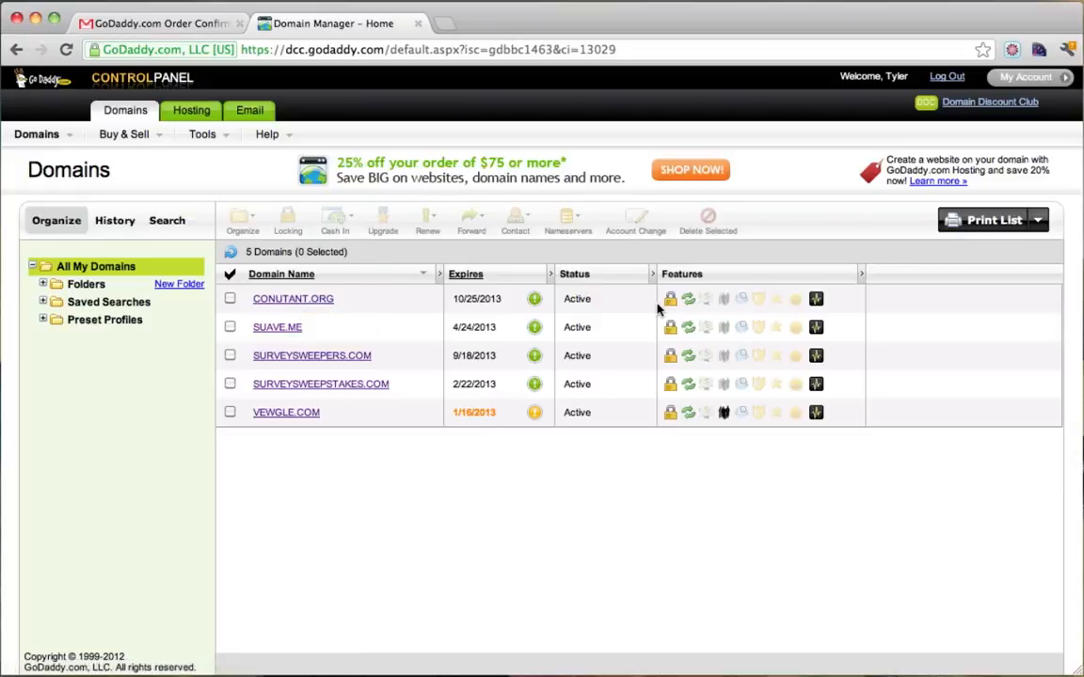
pyautogui.click(230, 299)
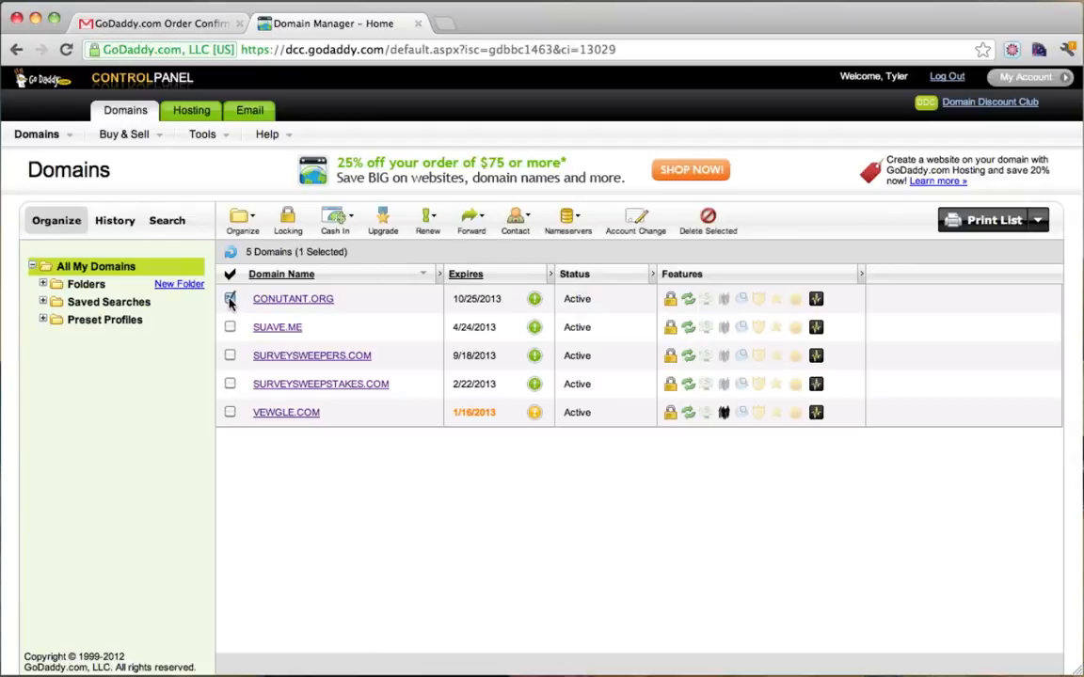
pyautogui.click(569, 223)
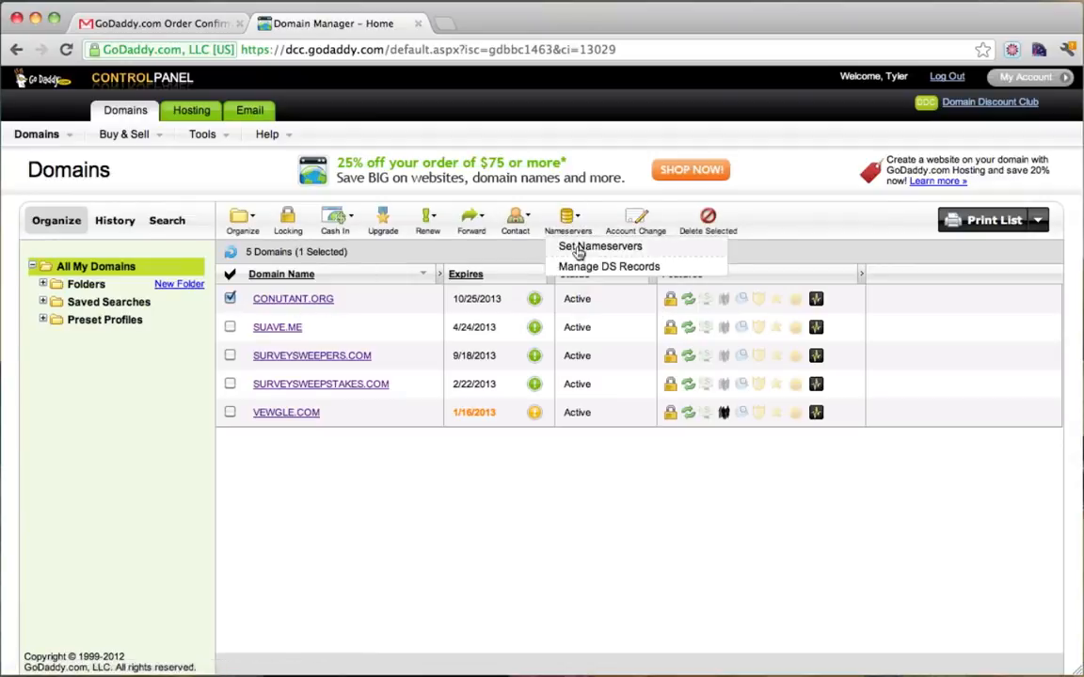
pyautogui.click(578, 247)
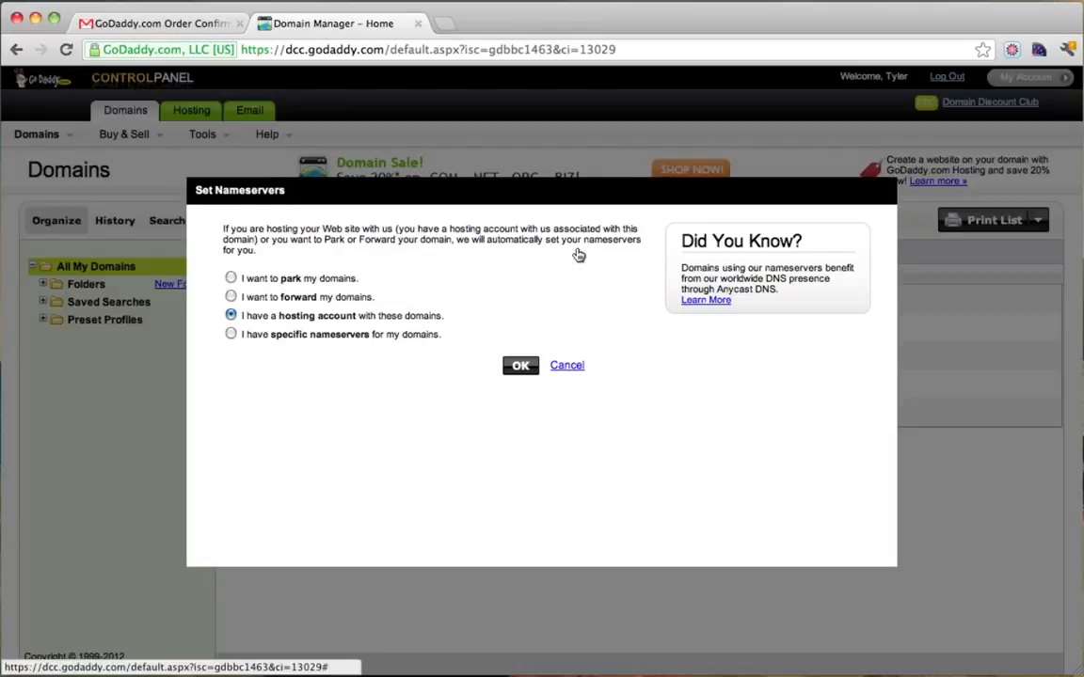
pyautogui.click(231, 335)
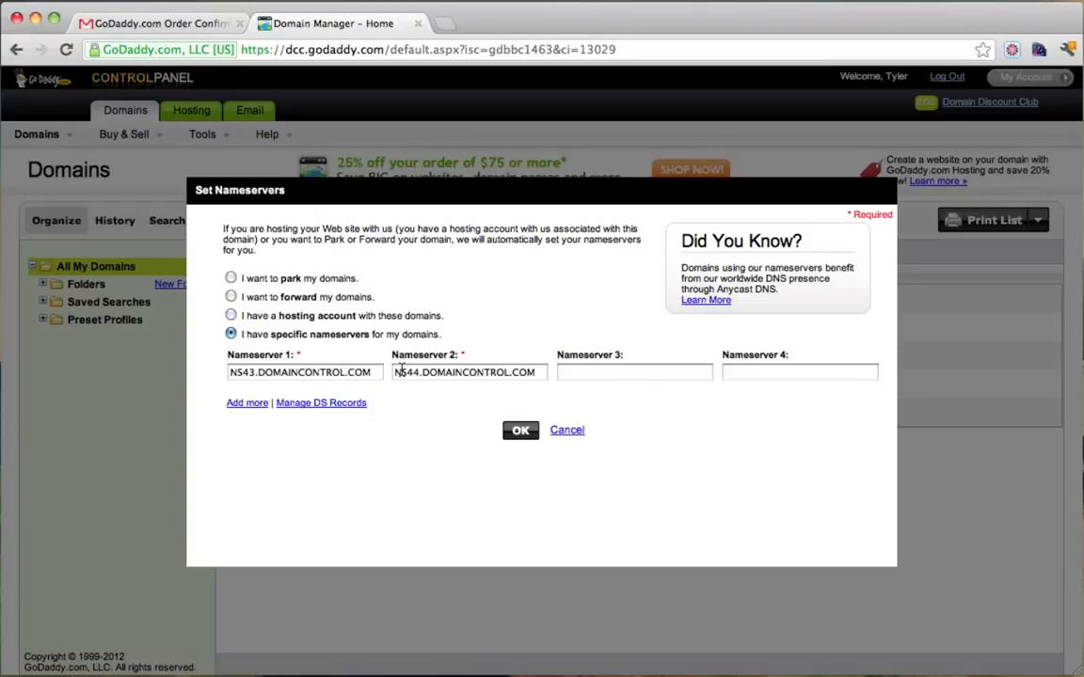
# Select the Nameserver 1 value, then go back to the Gmail inbox.
pyautogui.moveTo(374, 377); pyautogui.dragTo(226, 371)
pyautogui.moveTo(380, 370); pyautogui.dragTo(197, 371)
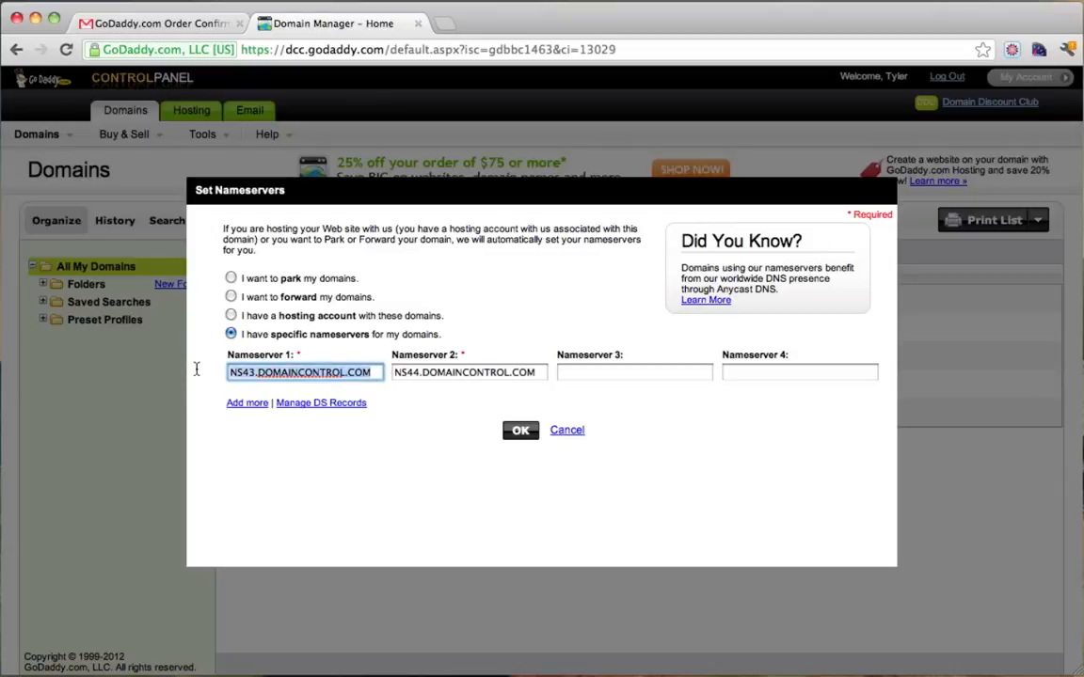
pyautogui.click(118, 23)
pyautogui.click(81, 271)
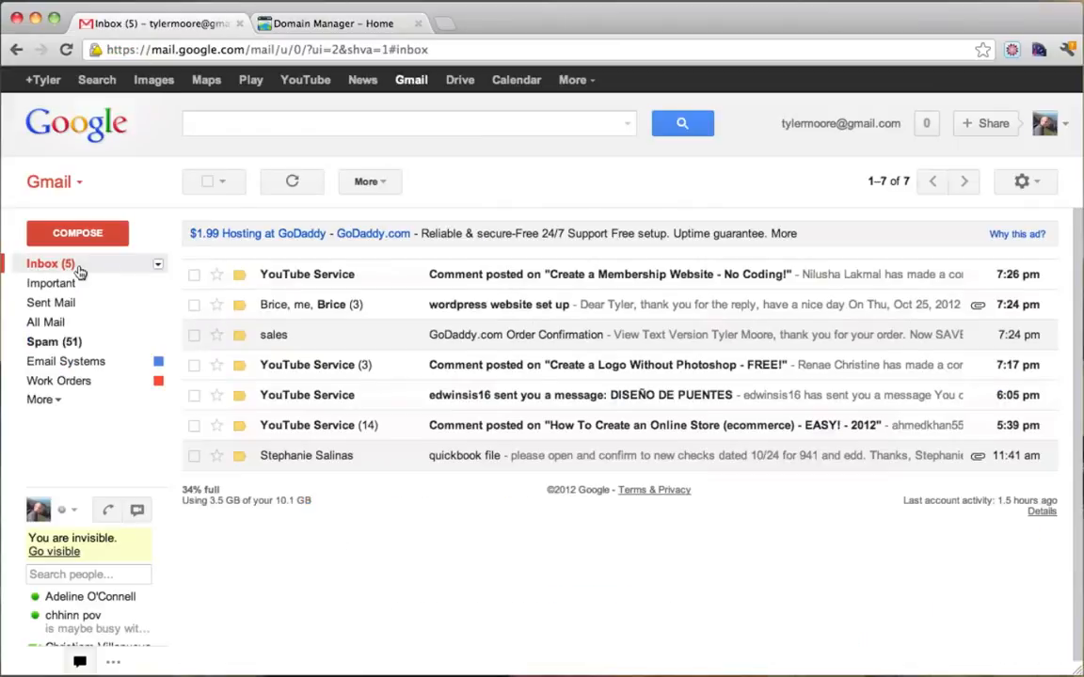
# Search Gmail for 'hostgator nameserver' and open the HostGator Account Information email.
pyautogui.click(286, 126)
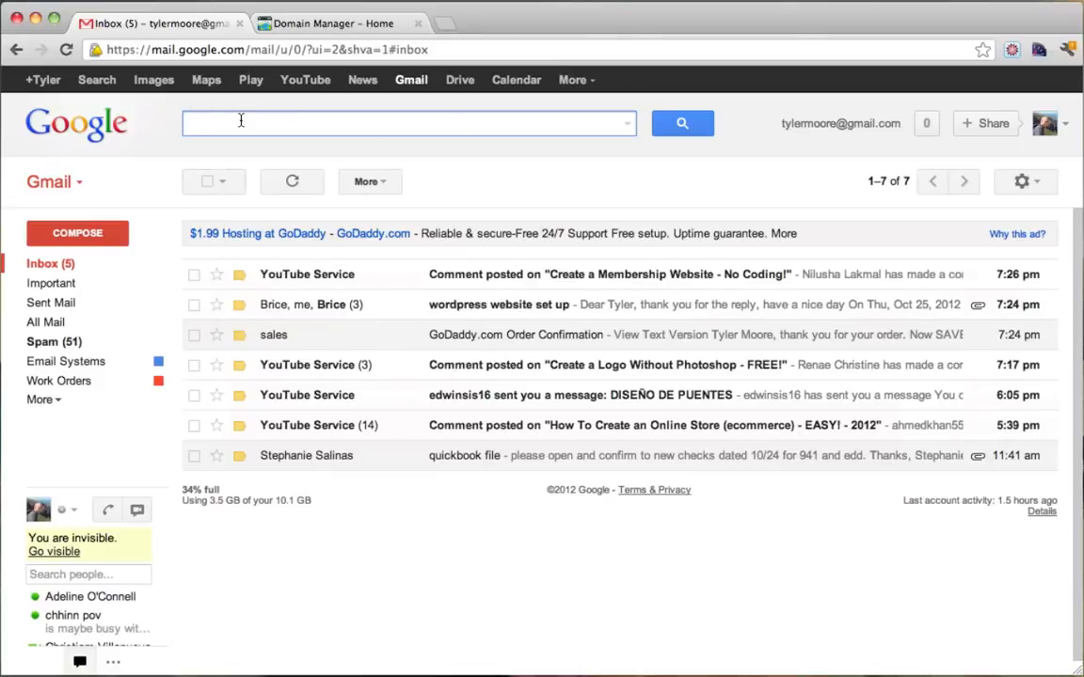
pyautogui.write('hostgator ')
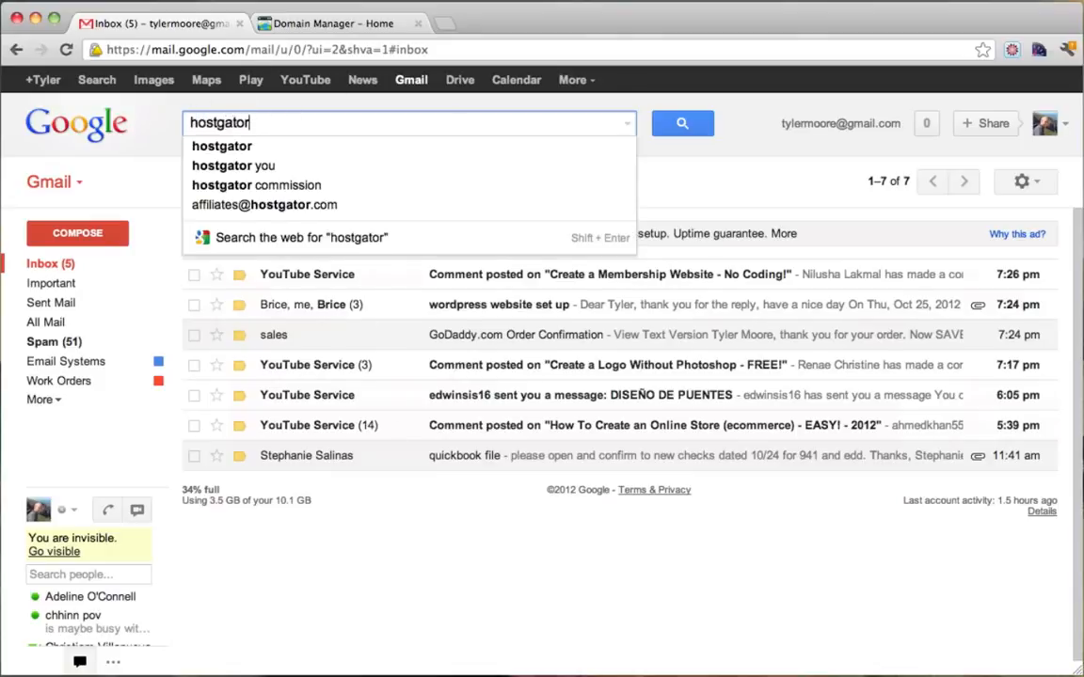
pyautogui.write('nameserver')
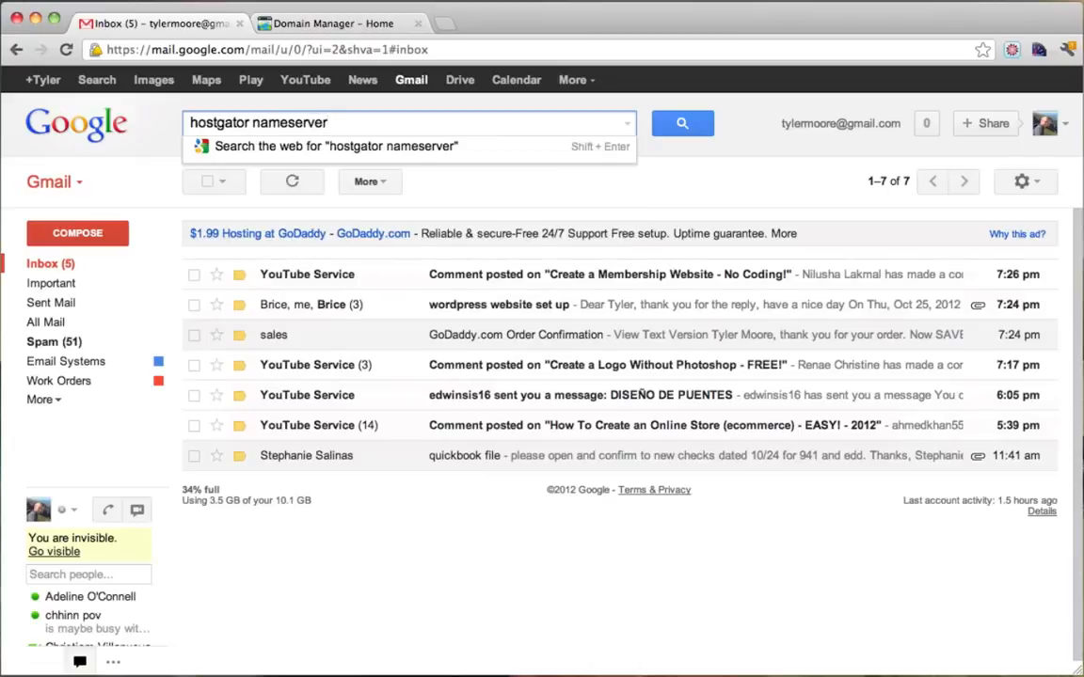
pyautogui.press('Return')
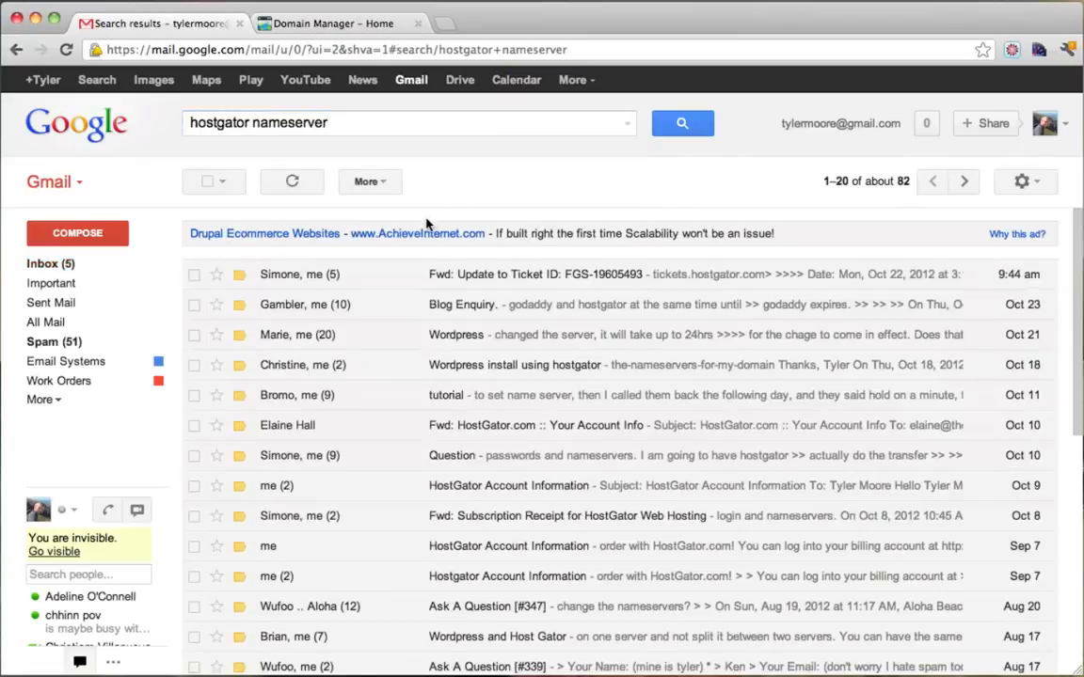
pyautogui.click(331, 490)
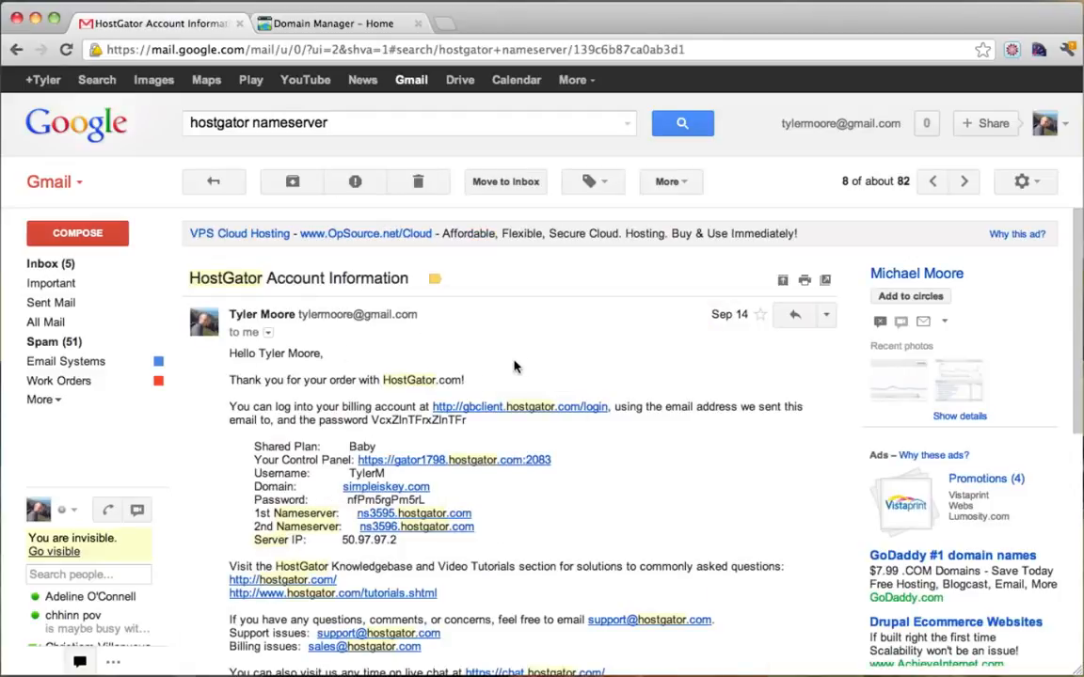
# Highlight the ns3595/ns3596 nameserver lines, then return to GoDaddy's Set Nameservers dialog.
pyautogui.scroll(-2, 514, 365)
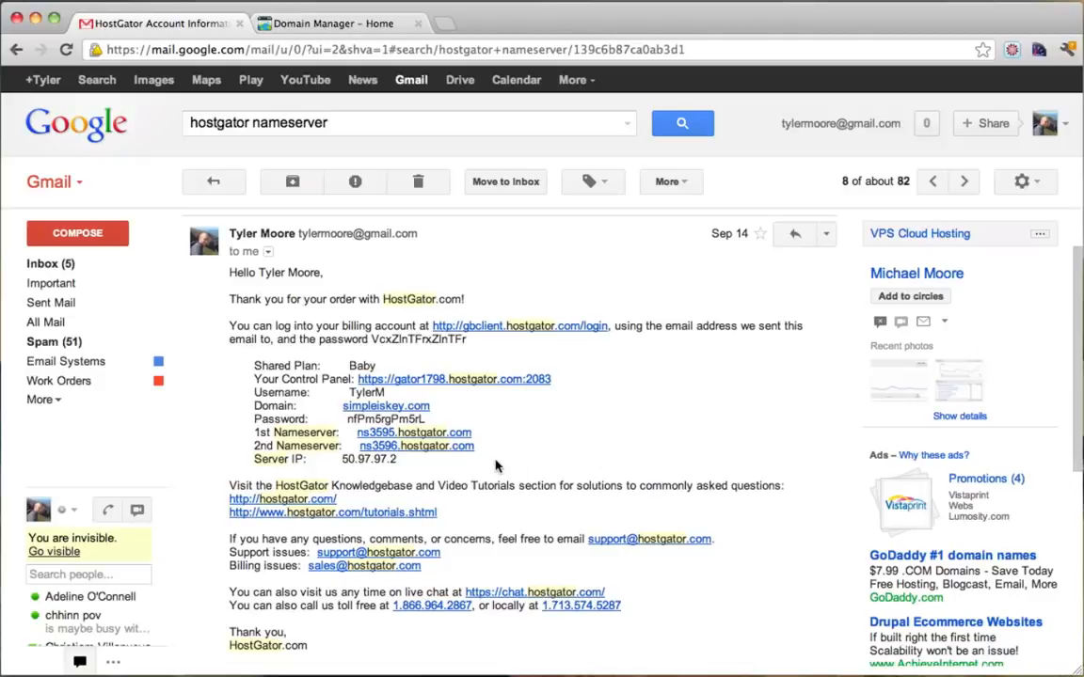
pyautogui.moveTo(476, 448); pyautogui.dragTo(338, 439)
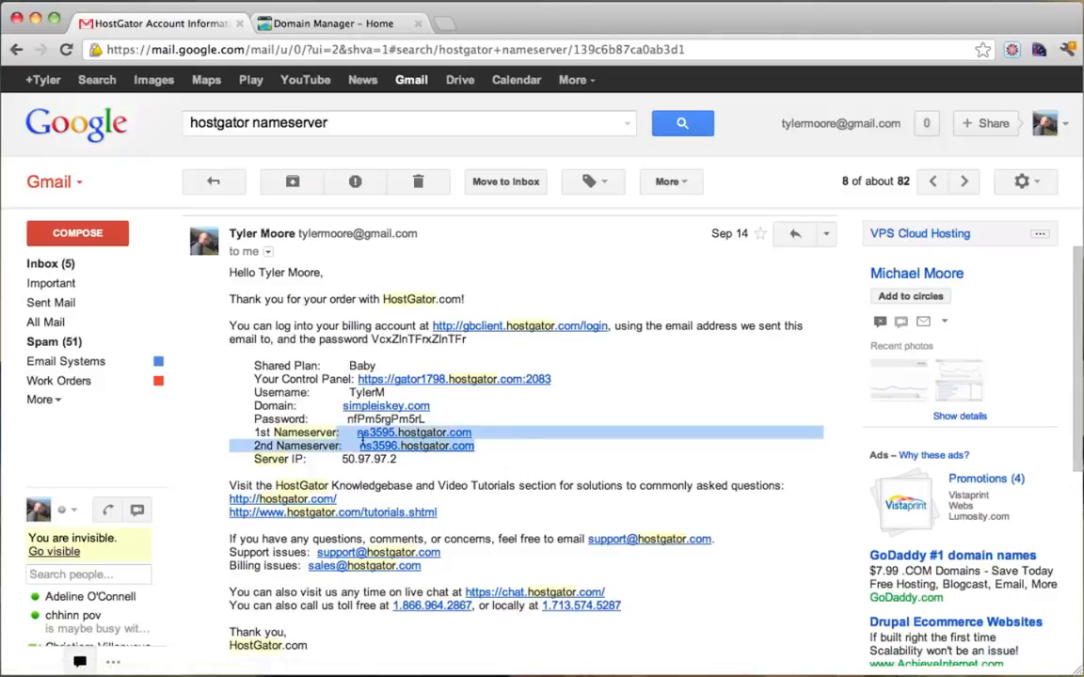
pyautogui.click(546, 441)
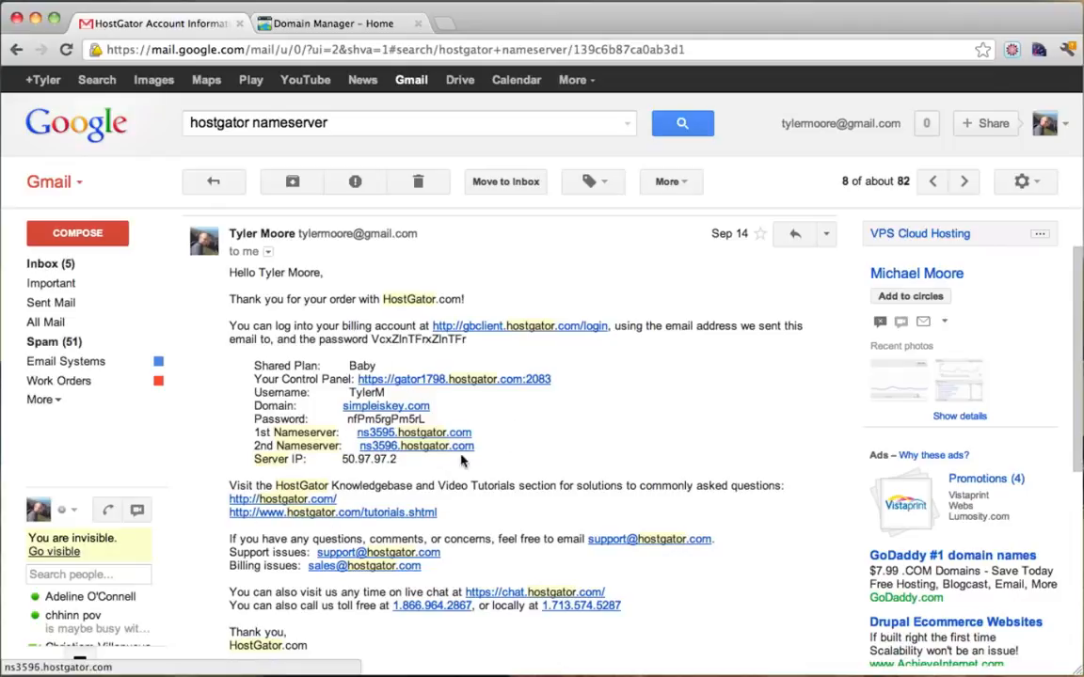
pyautogui.moveTo(487, 448); pyautogui.dragTo(223, 432)
pyautogui.click(580, 436)
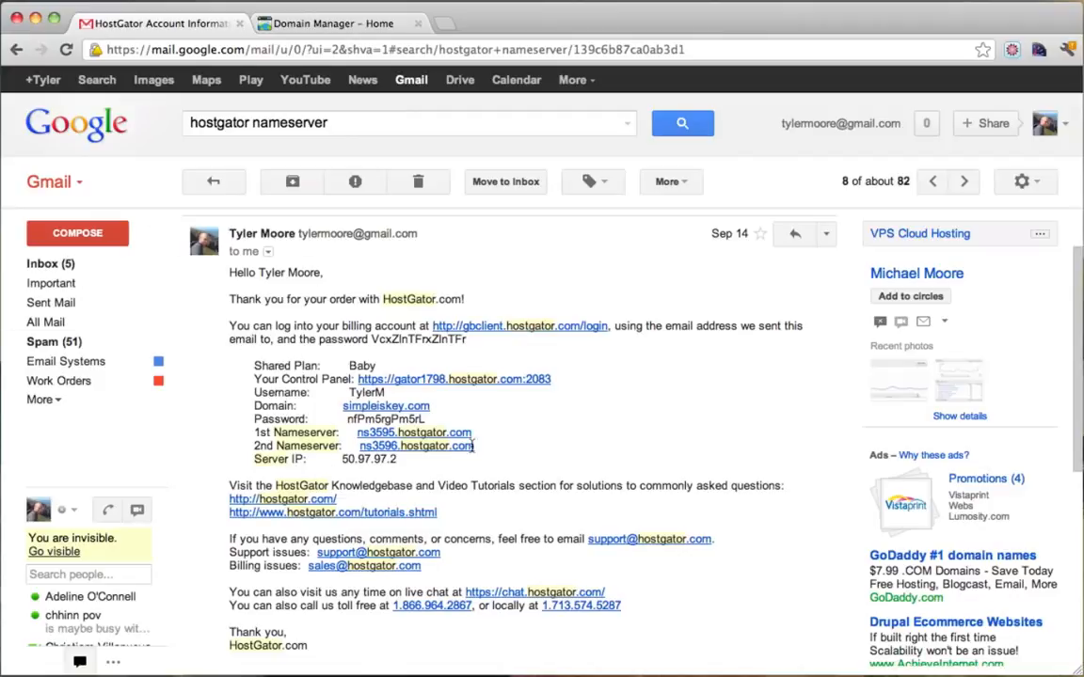
pyautogui.moveTo(522, 448); pyautogui.dragTo(219, 435)
pyautogui.click(220, 435)
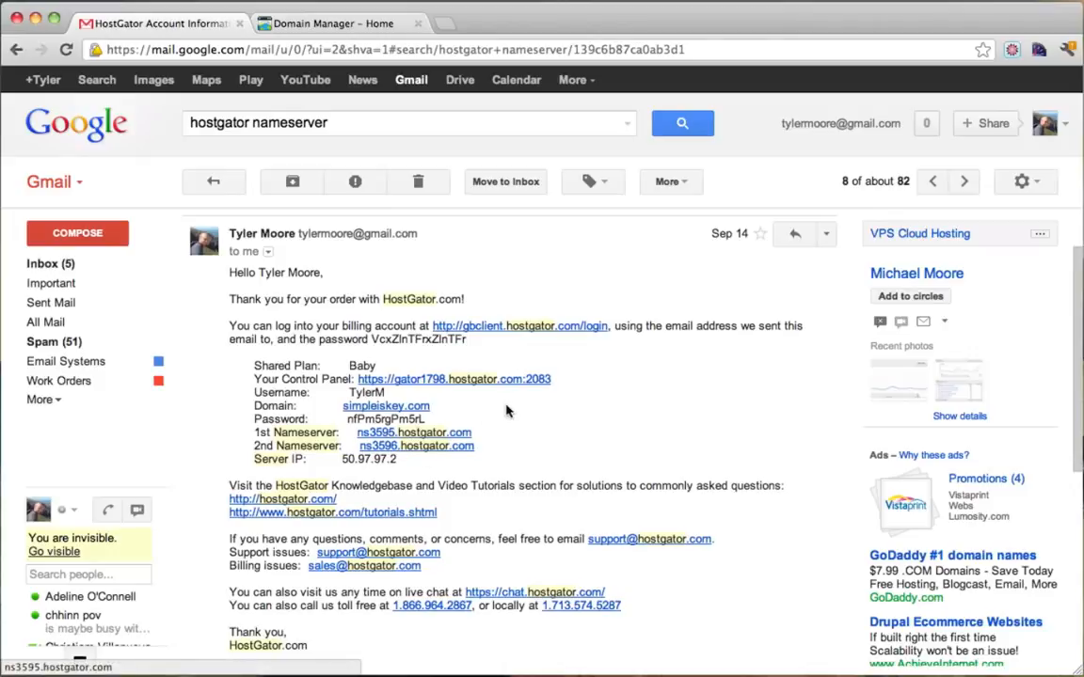
pyautogui.click(290, 24)
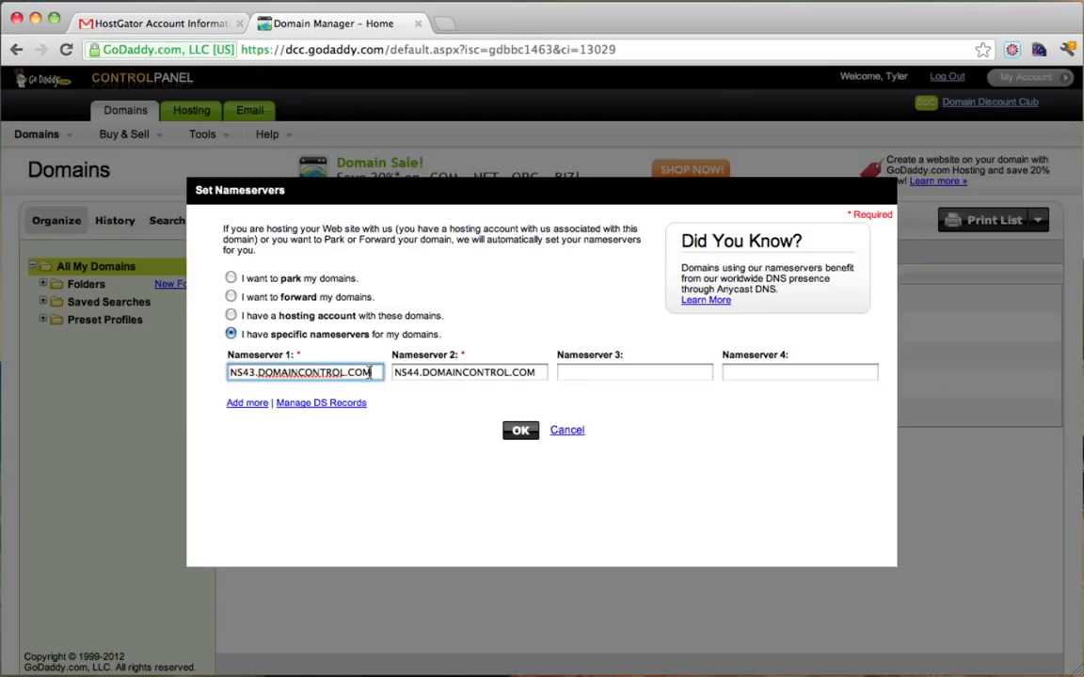
# Replace the nameservers with ns125.hostgator.com and ns126.hostgator.com and submit the change.
pyautogui.moveTo(380, 374); pyautogui.dragTo(200, 378)
pyautogui.write('ns125')
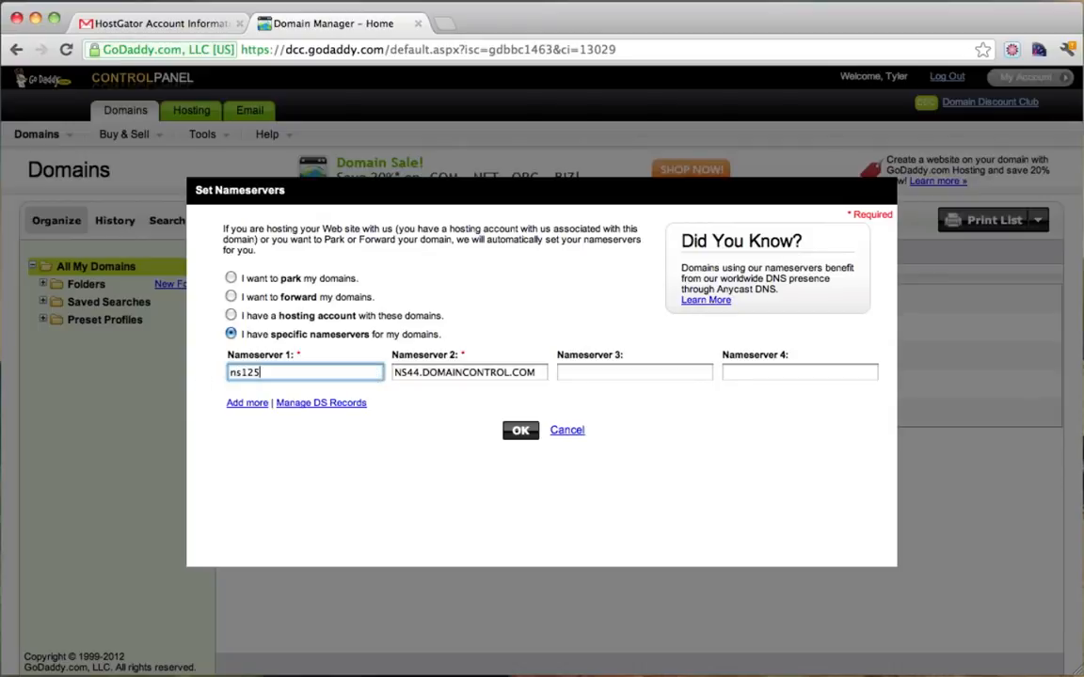
pyautogui.write('.hostgator.com')
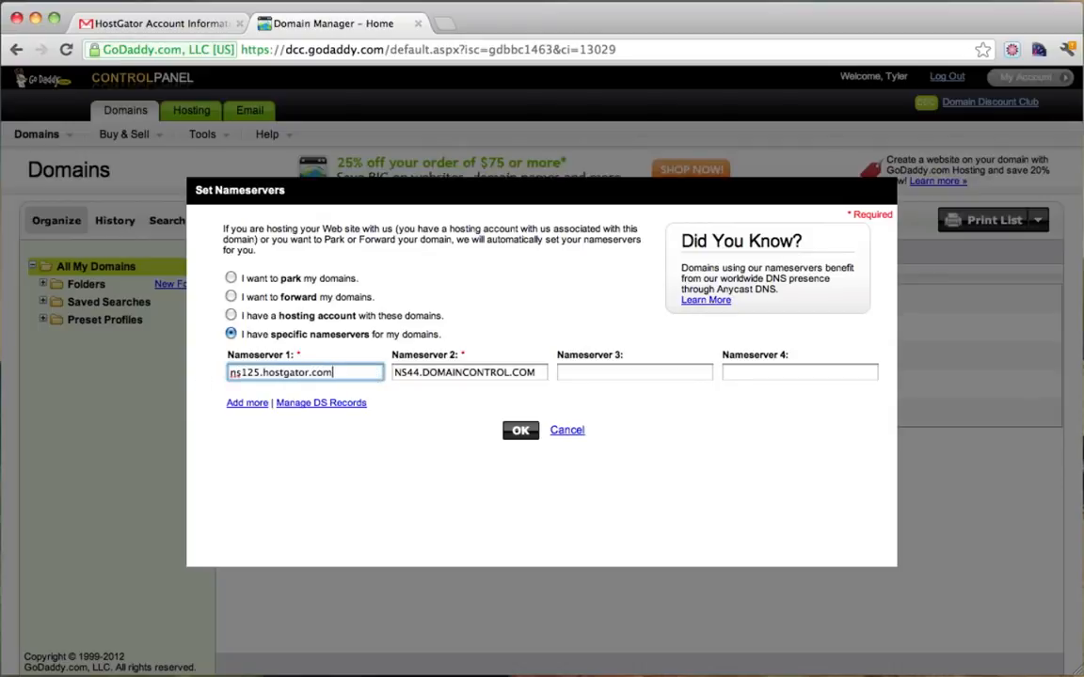
pyautogui.press('Tab')
pyautogui.write('n')
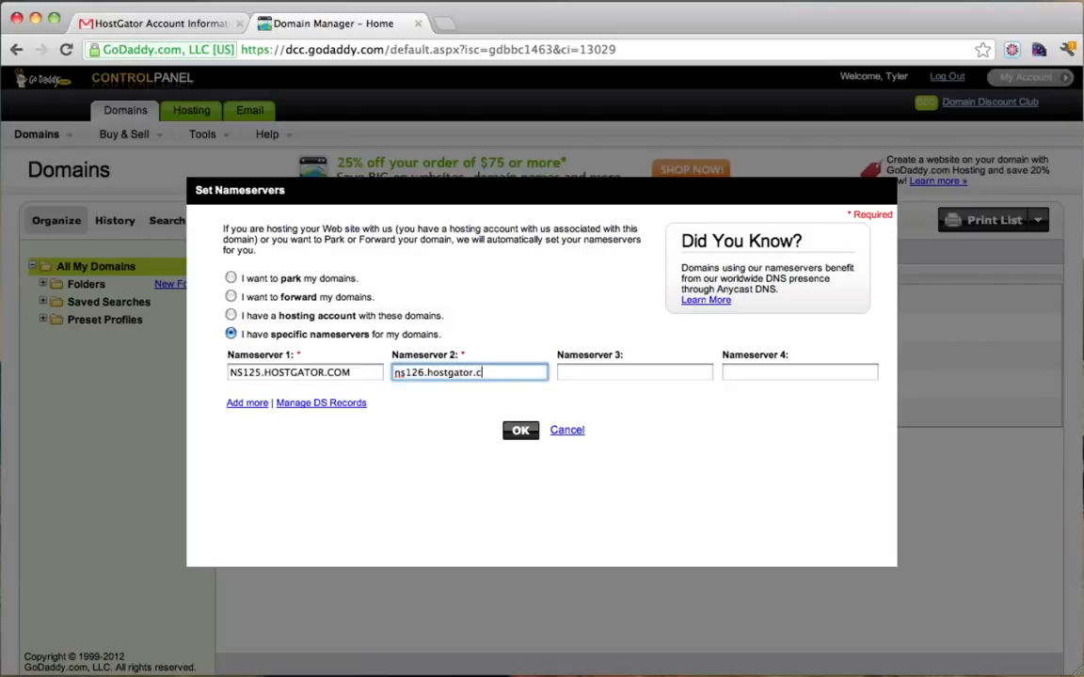
pyautogui.click(593, 376)
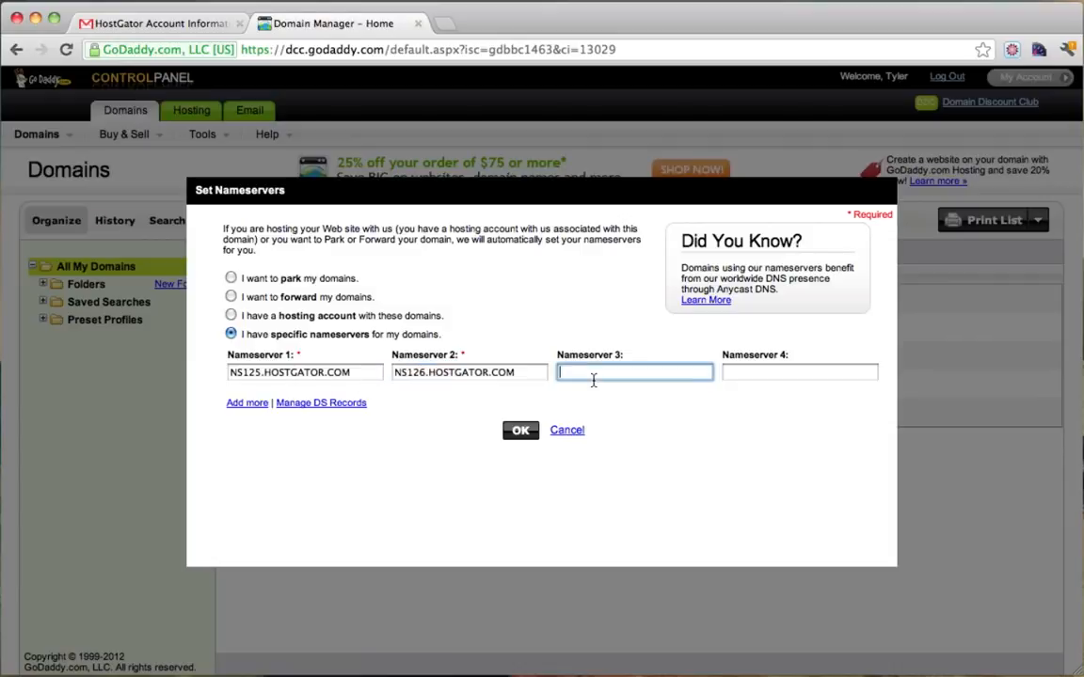
pyautogui.click(516, 431)
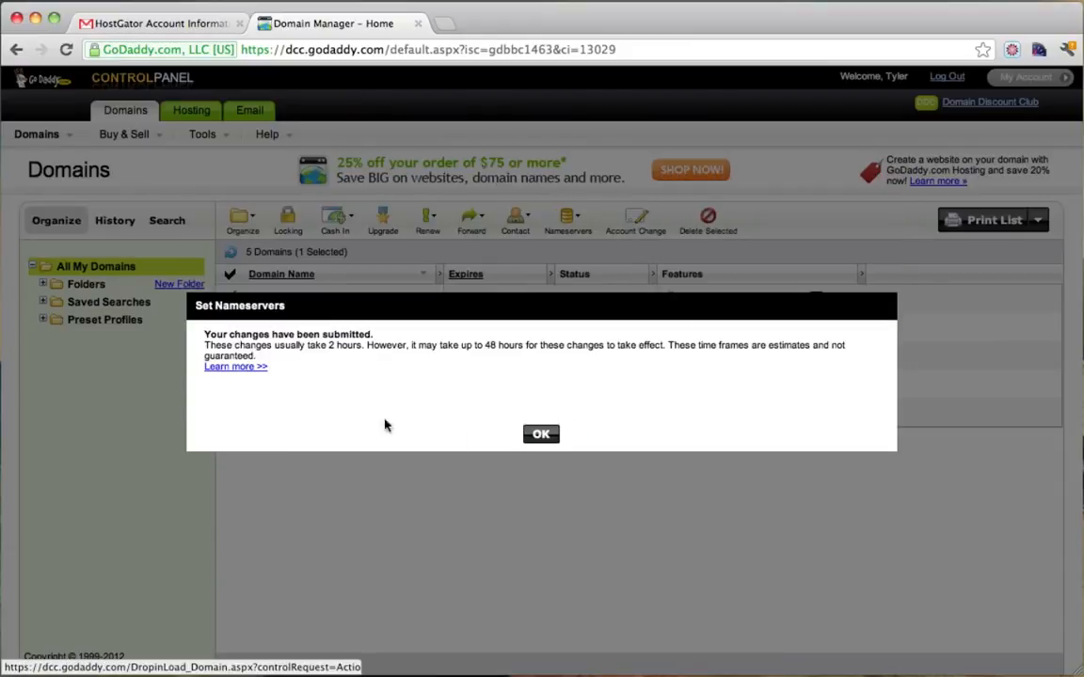
# Acknowledge the propagation-time confirmation and return to the HostGator account email tab.
pyautogui.moveTo(205, 345); pyautogui.dragTo(596, 360)
pyautogui.click(595, 361)
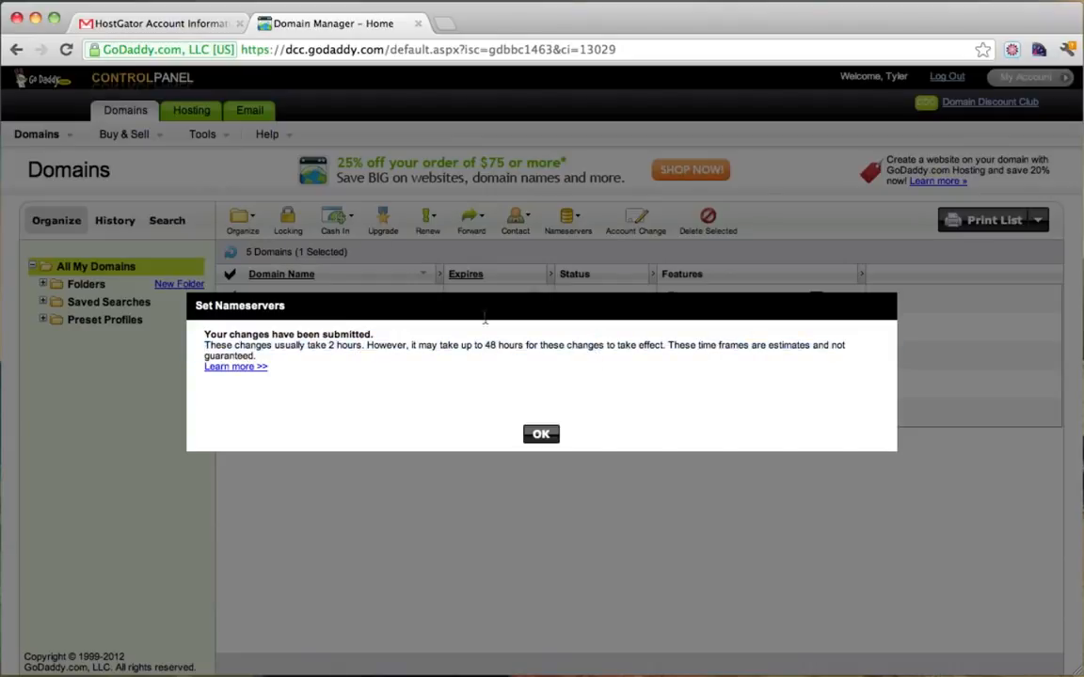
pyautogui.click(541, 434)
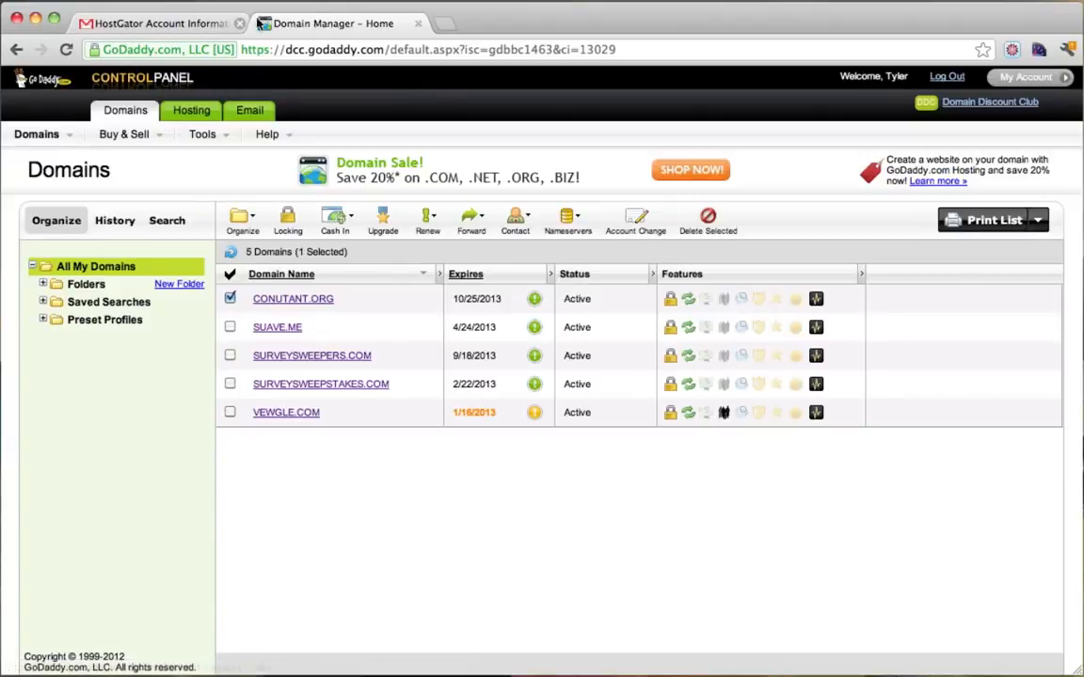
pyautogui.click(200, 23)
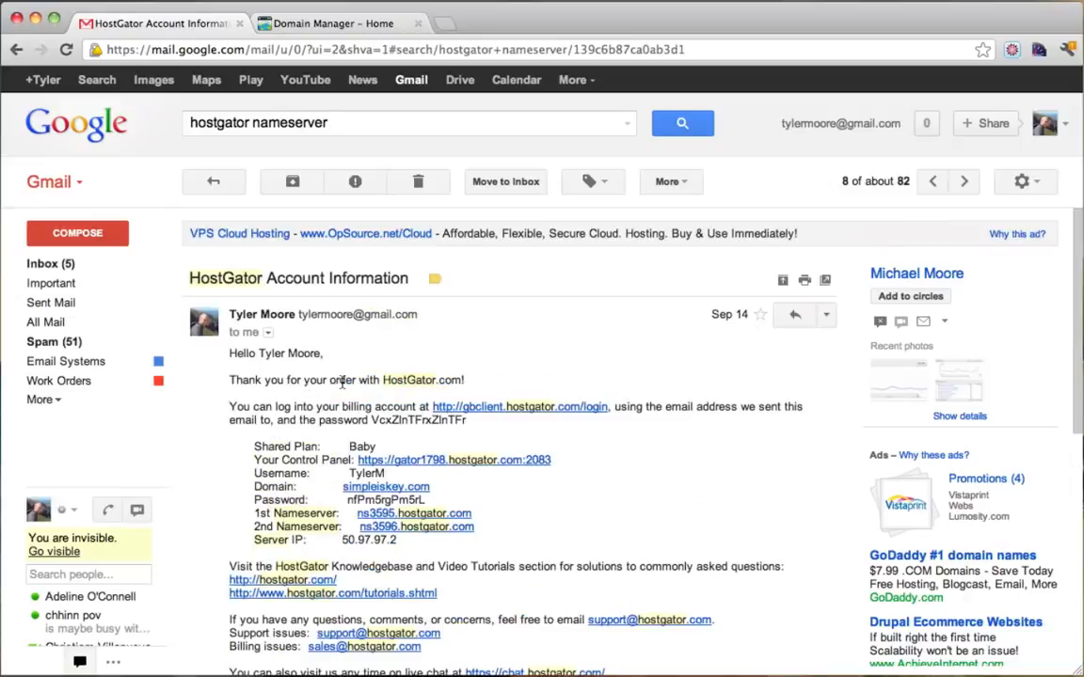
# Go back to the Gmail inbox and open a new blank browser tab.
pyautogui.click(66, 264)
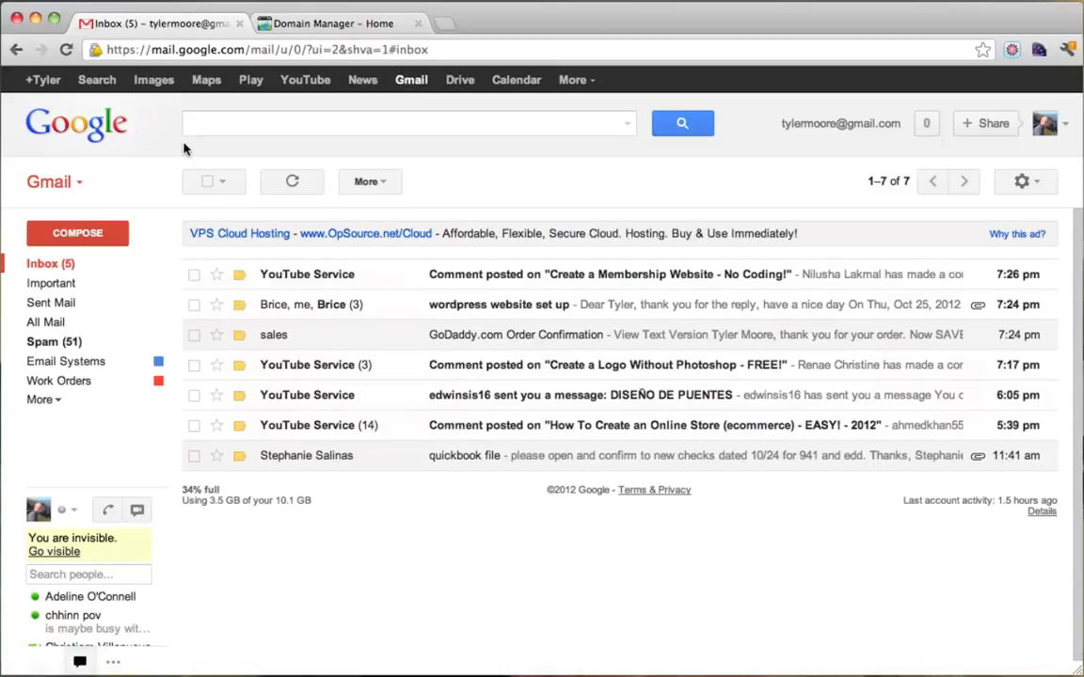
pyautogui.press('super+t')
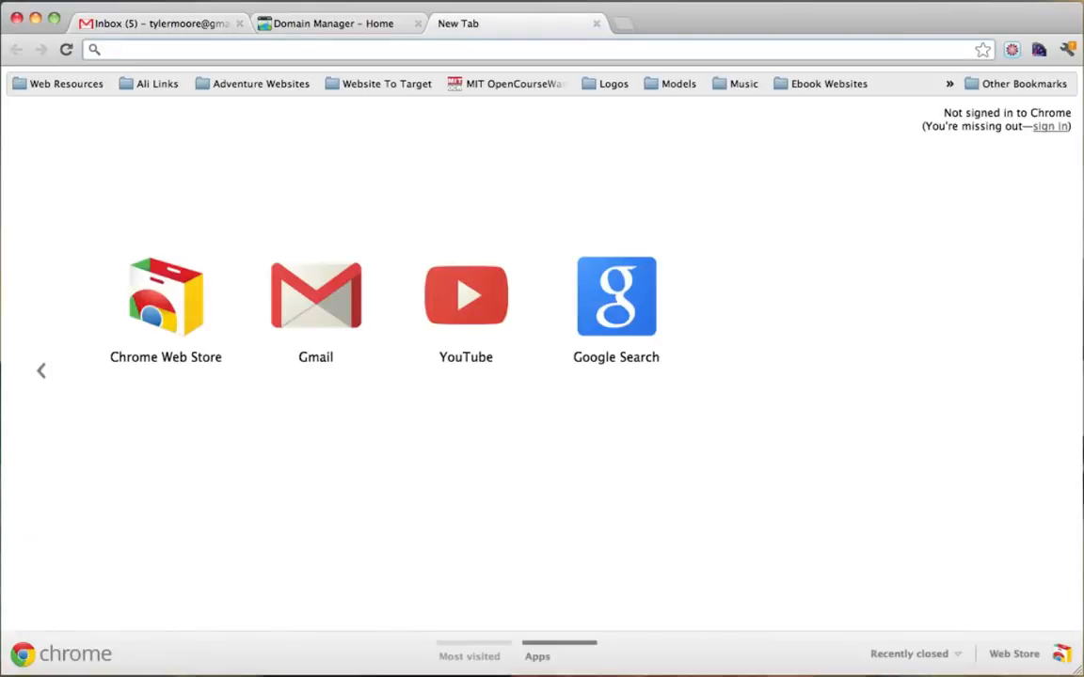
pyautogui.write('www.')
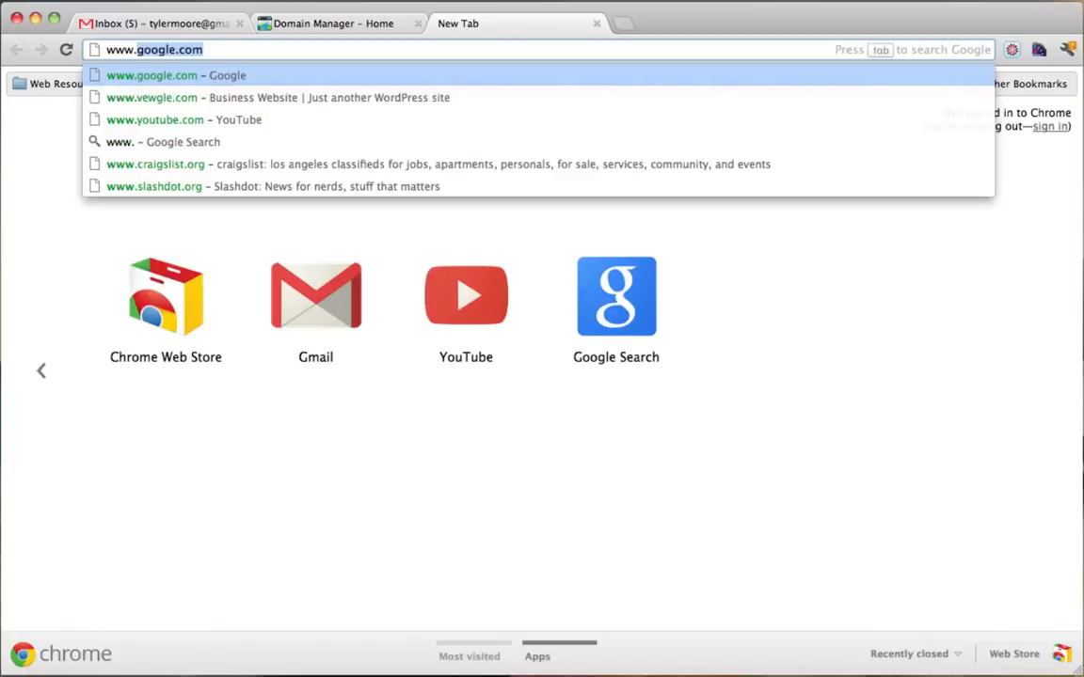
pyautogui.write('conutant')
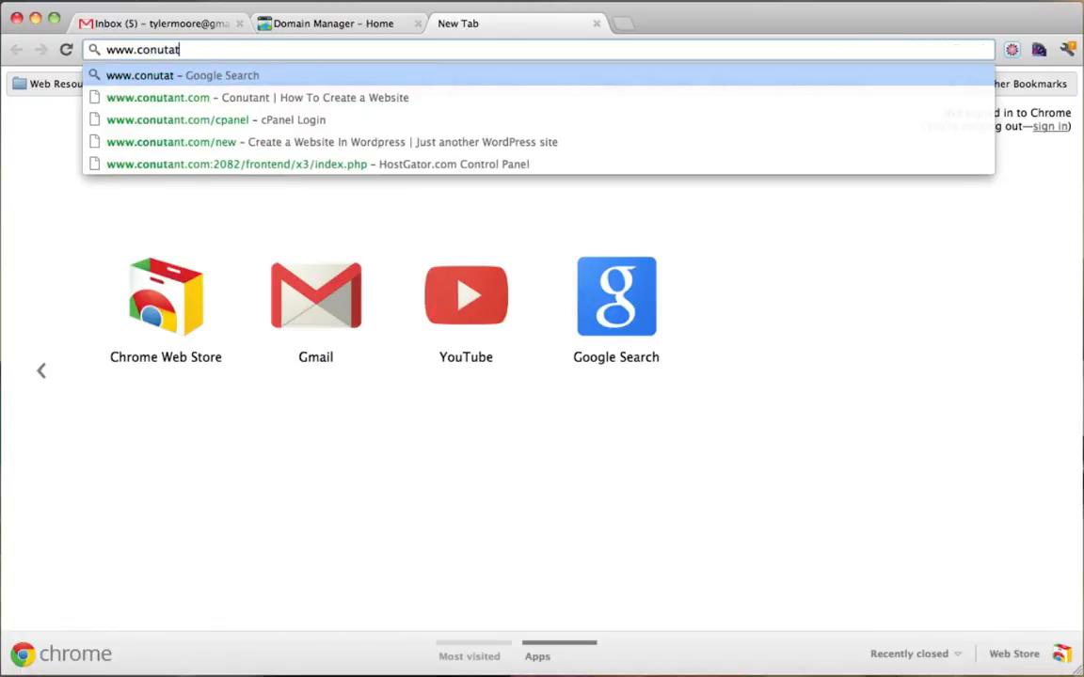
pyautogui.press('BackSpace')
pyautogui.write('nt.com/cpanel')
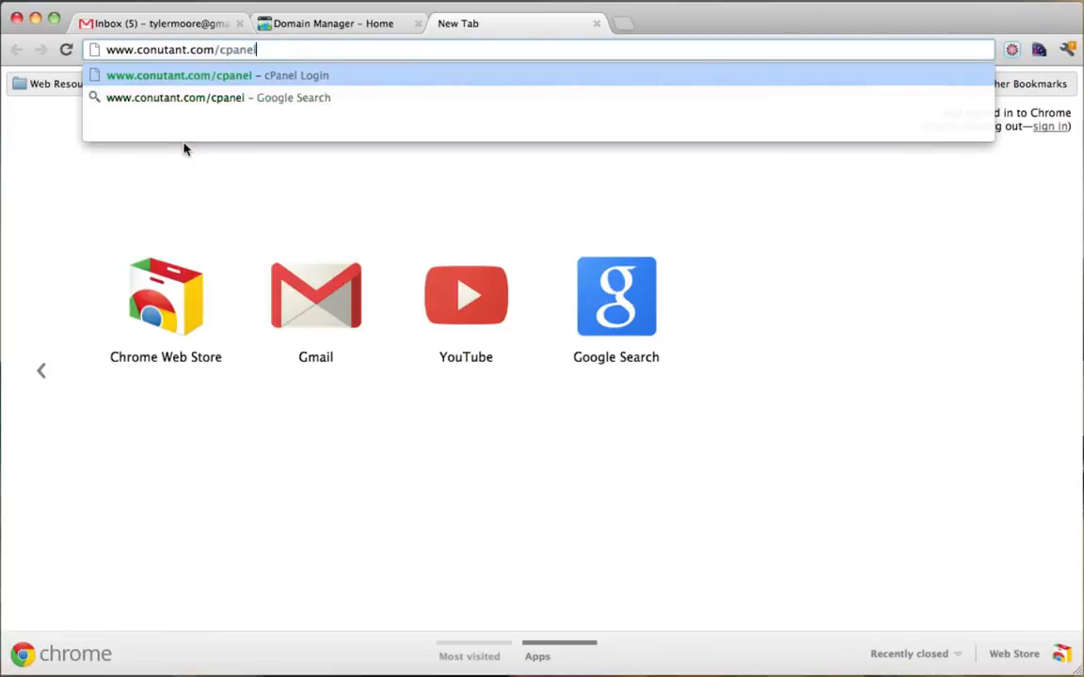
pyautogui.press('Return')
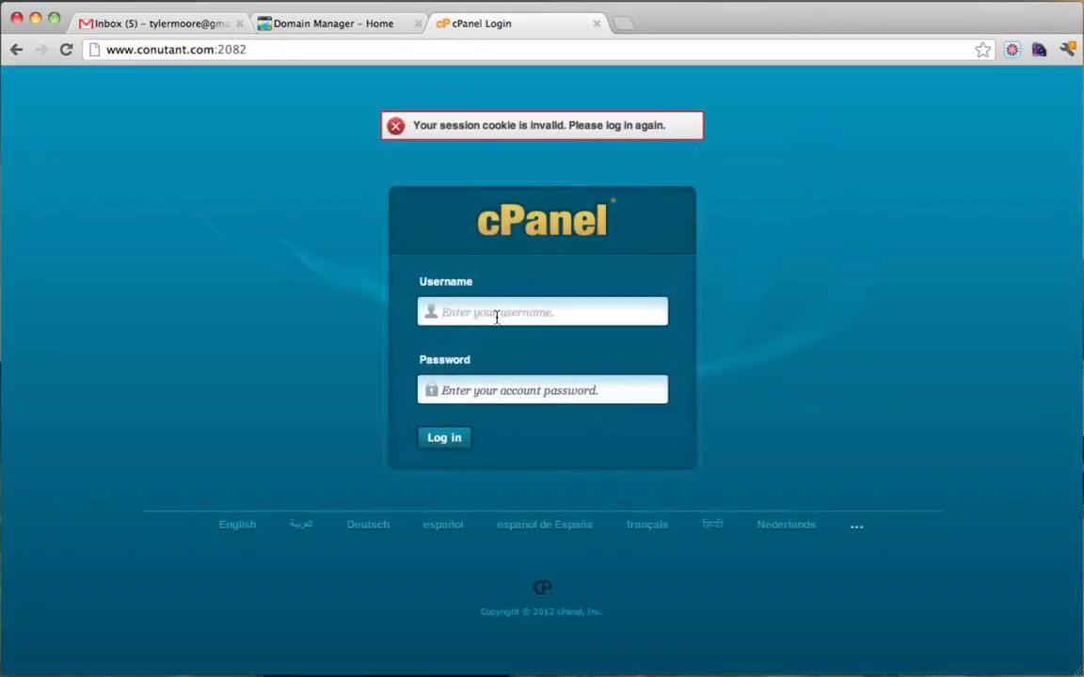
# Sign in to cPanel with the hosting account username and password.
pyautogui.write('f80211b')
pyautogui.press('Tab')
pyautogui.write('•••••')
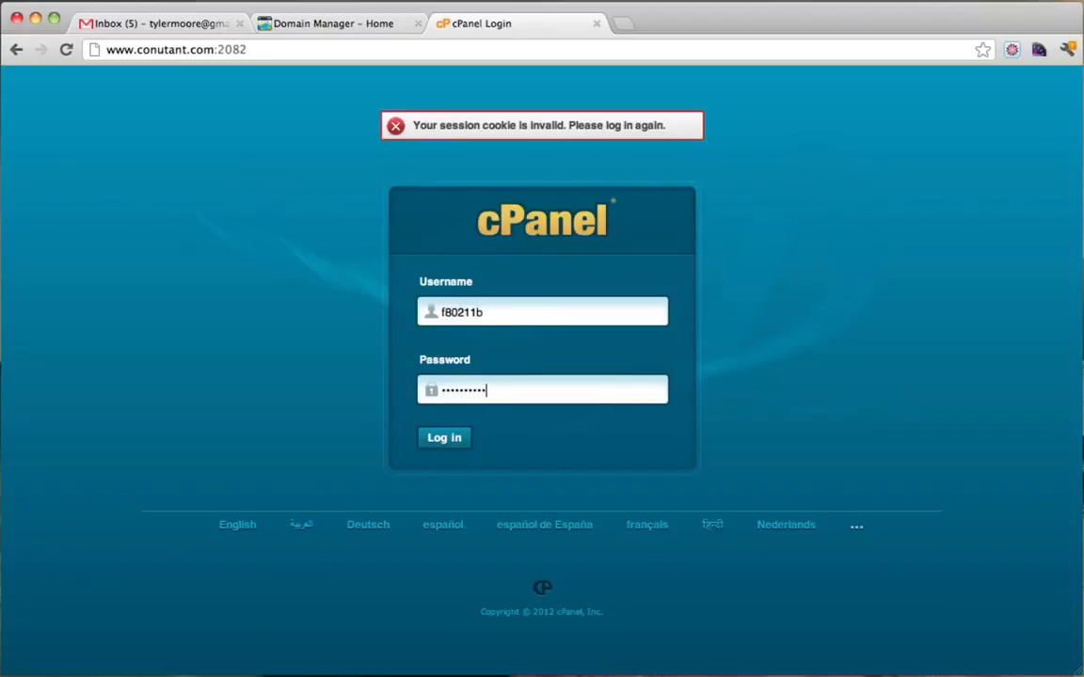
pyautogui.write('•••••')
pyautogui.press('Return')
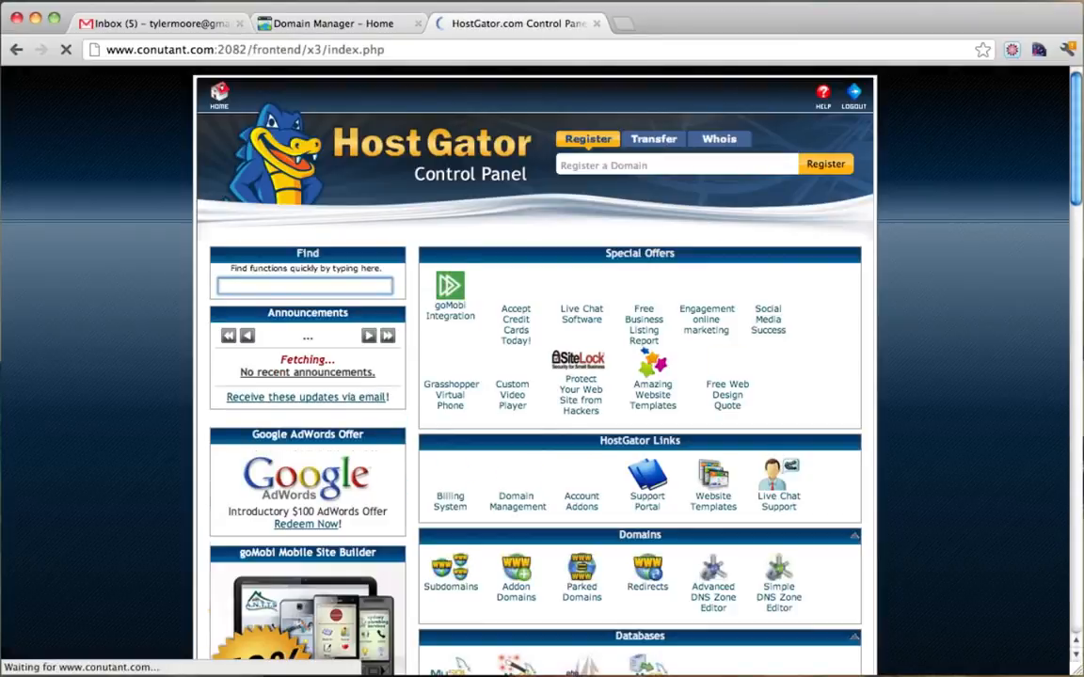
# Scroll to the Domains section and open Addon Domains.
pyautogui.scroll(-1, 922, 336)
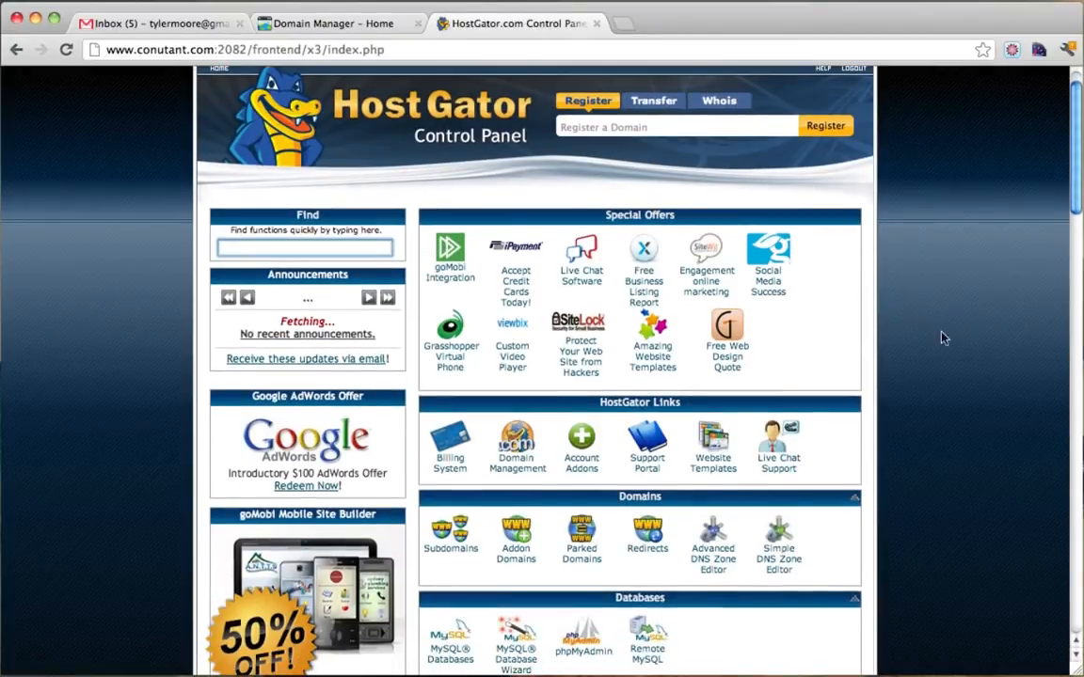
pyautogui.click(527, 560)
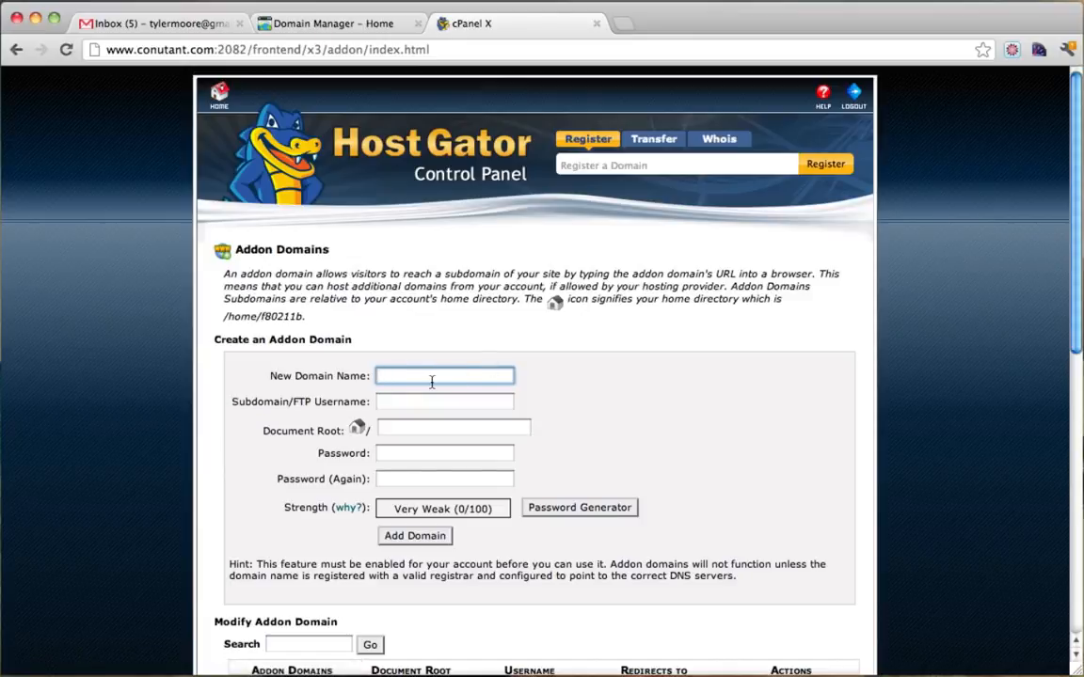
# Submit conutant.org as an addon domain with a password; it fails because conutant.filmstack.com belongs to another user.
pyautogui.write('conutant.org')
pyautogui.press('Tab')
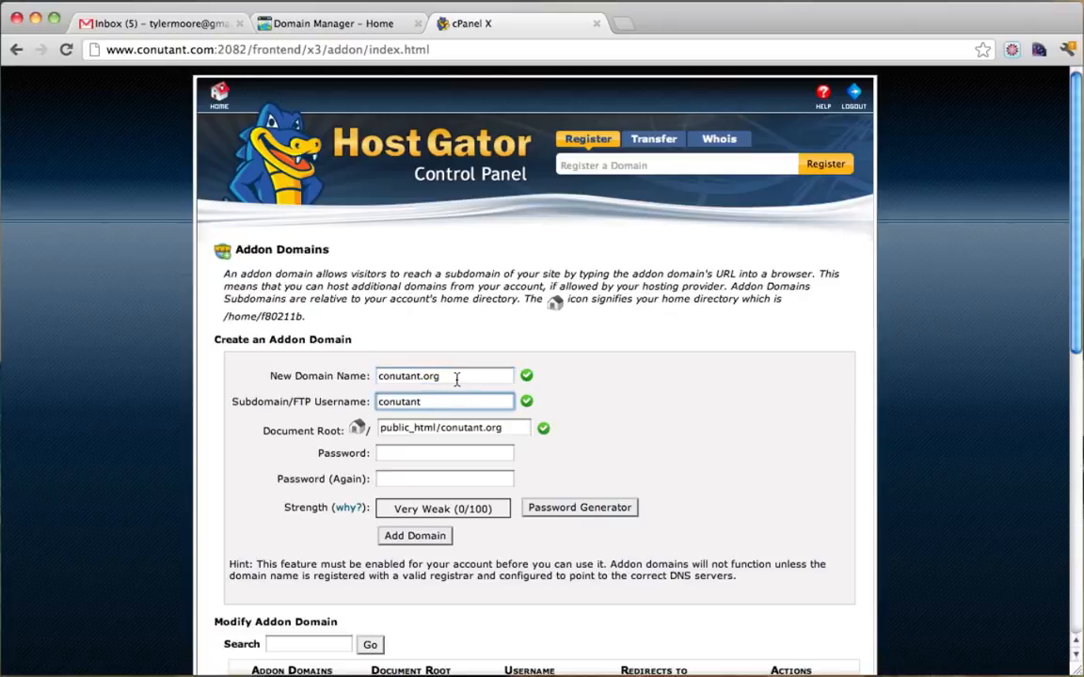
pyautogui.hotkey('shift', 'Tab')
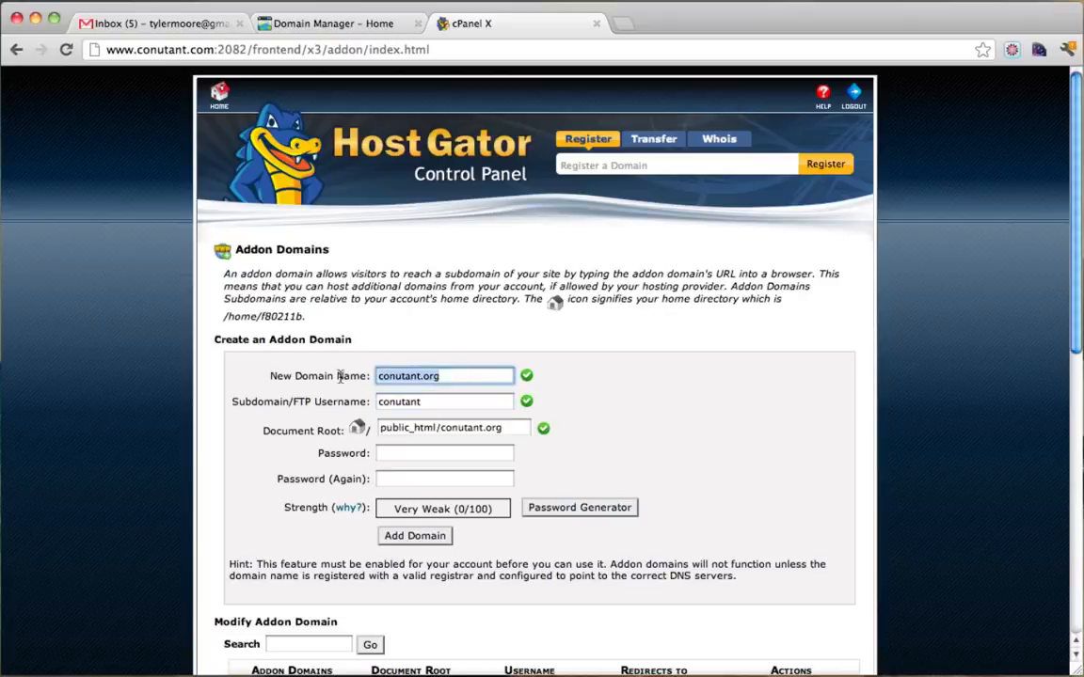
pyautogui.click(458, 376)
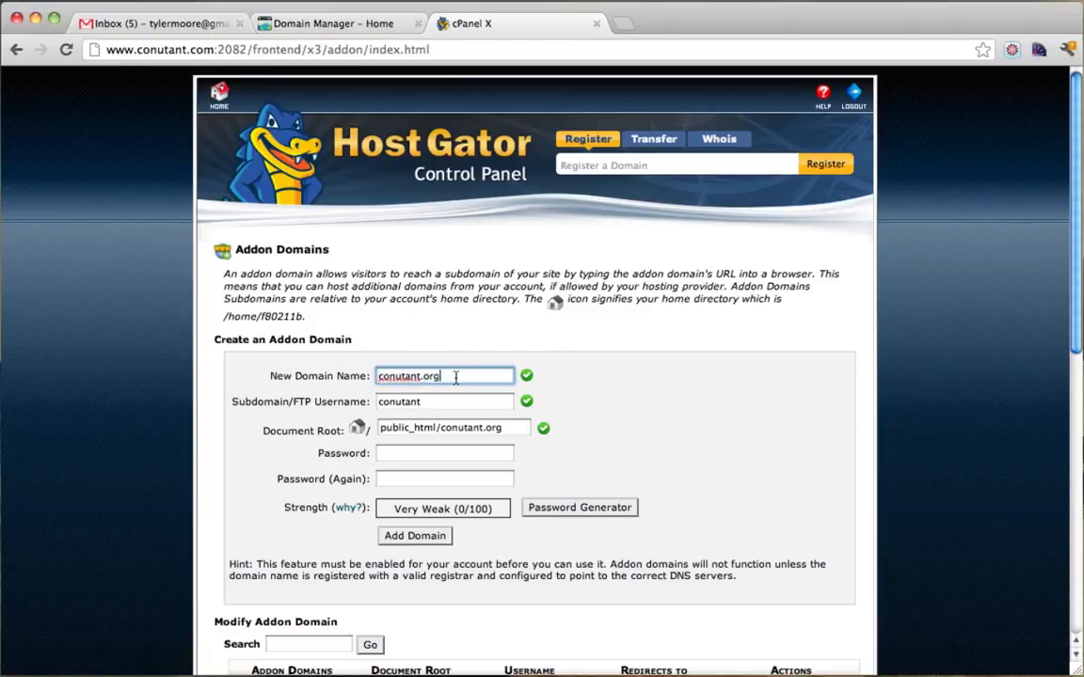
pyautogui.click(431, 453)
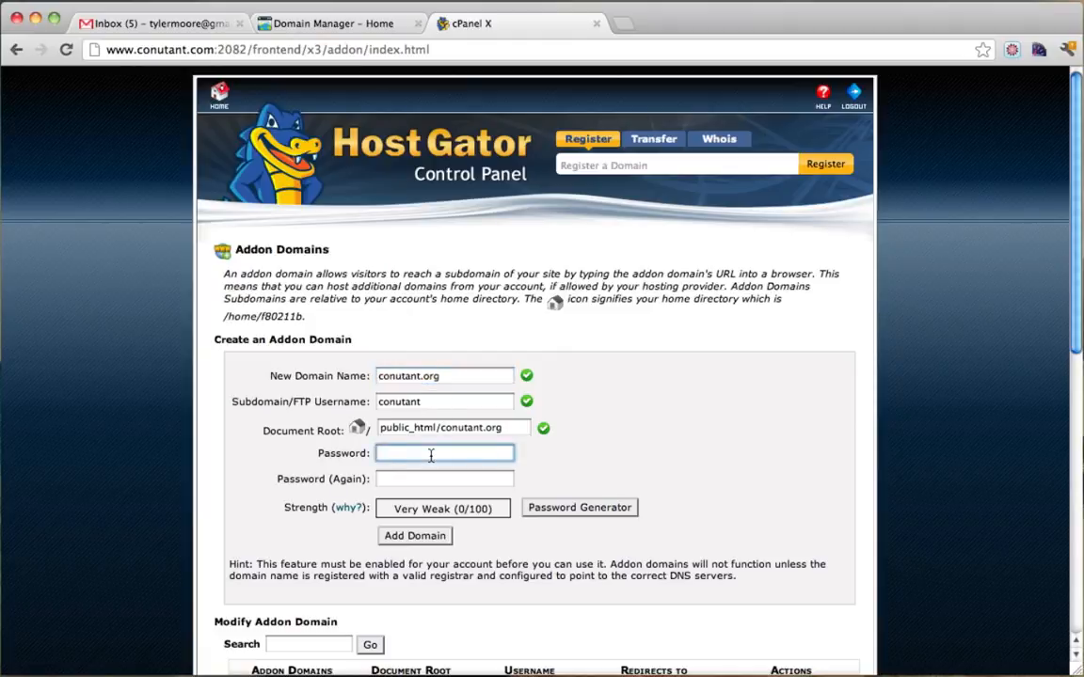
pyautogui.write('•••••')
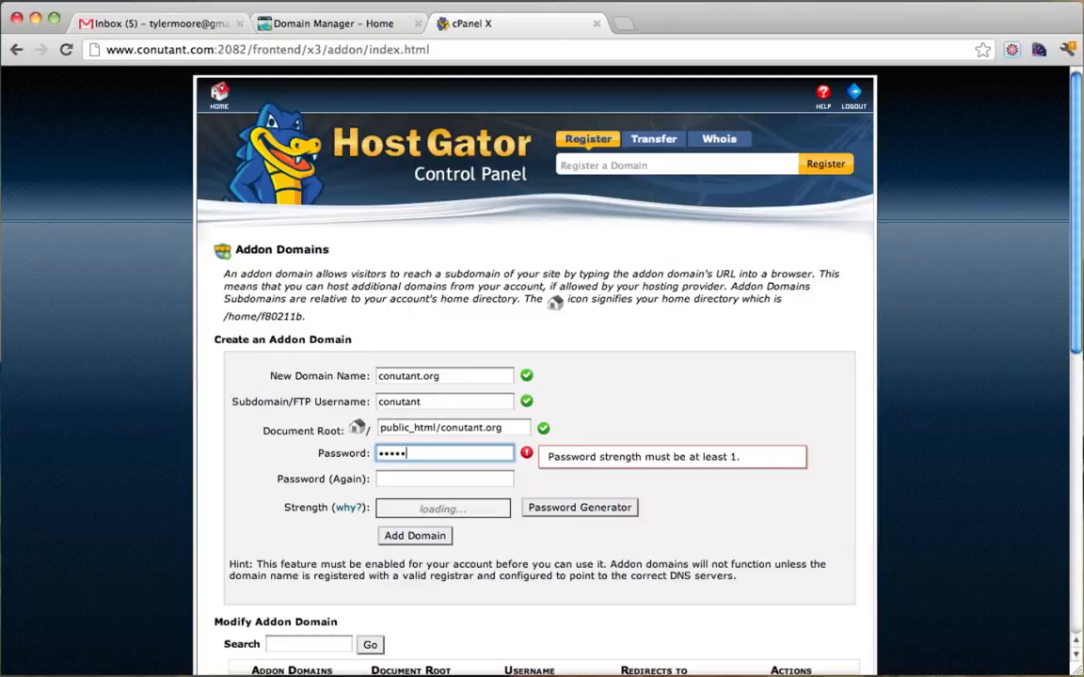
pyautogui.press('Tab')
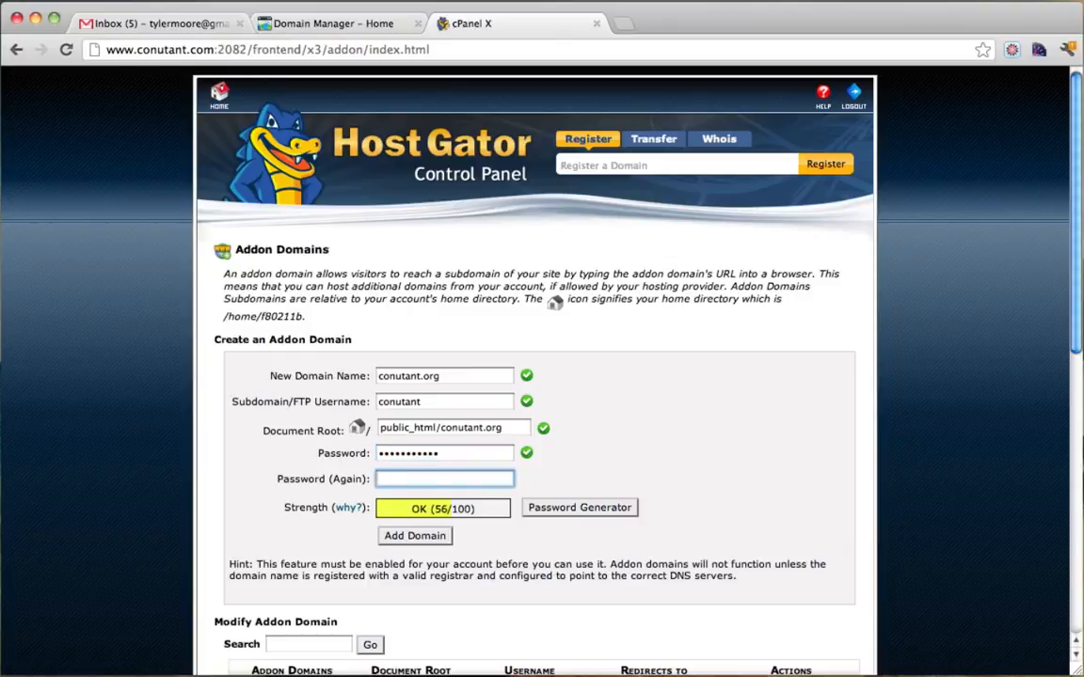
pyautogui.write('•••••••••••')
pyautogui.click(431, 542)
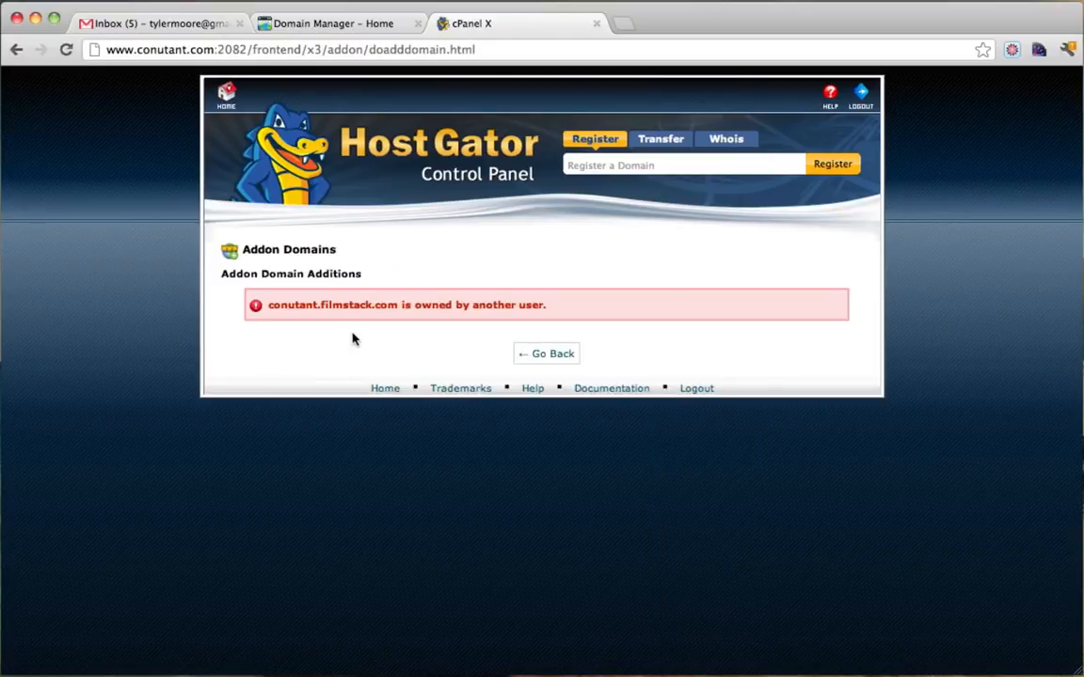
pyautogui.moveTo(268, 305); pyautogui.dragTo(524, 307)
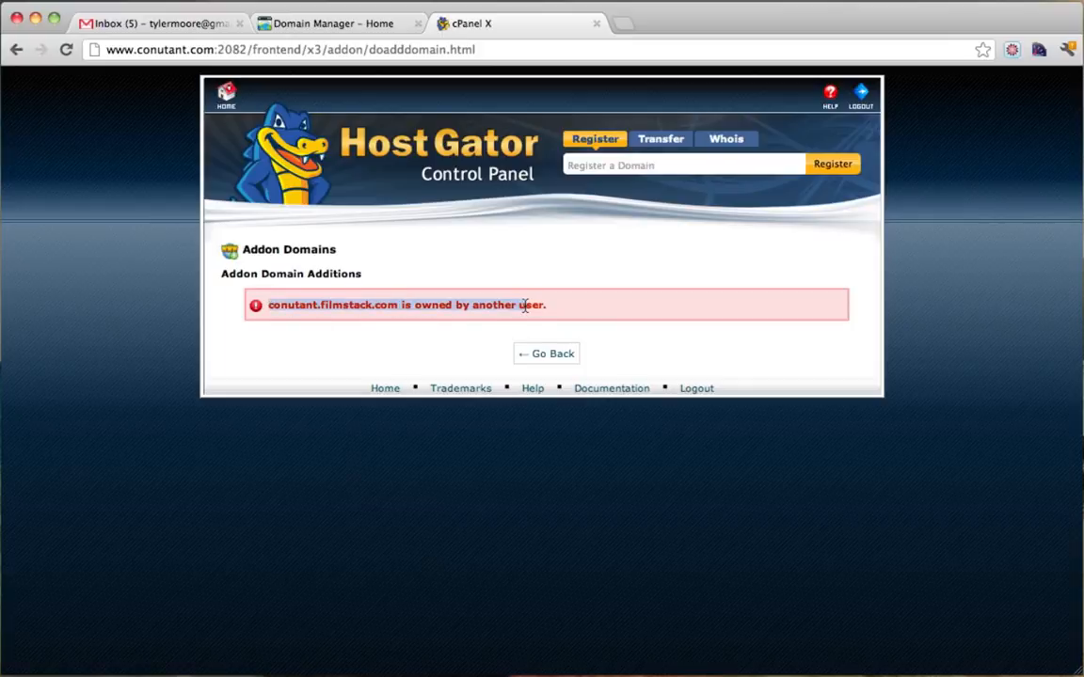
# Re-enter conutant.org with FTP username conutantorg and matching passwords, then add the domain.
pyautogui.click(549, 354)
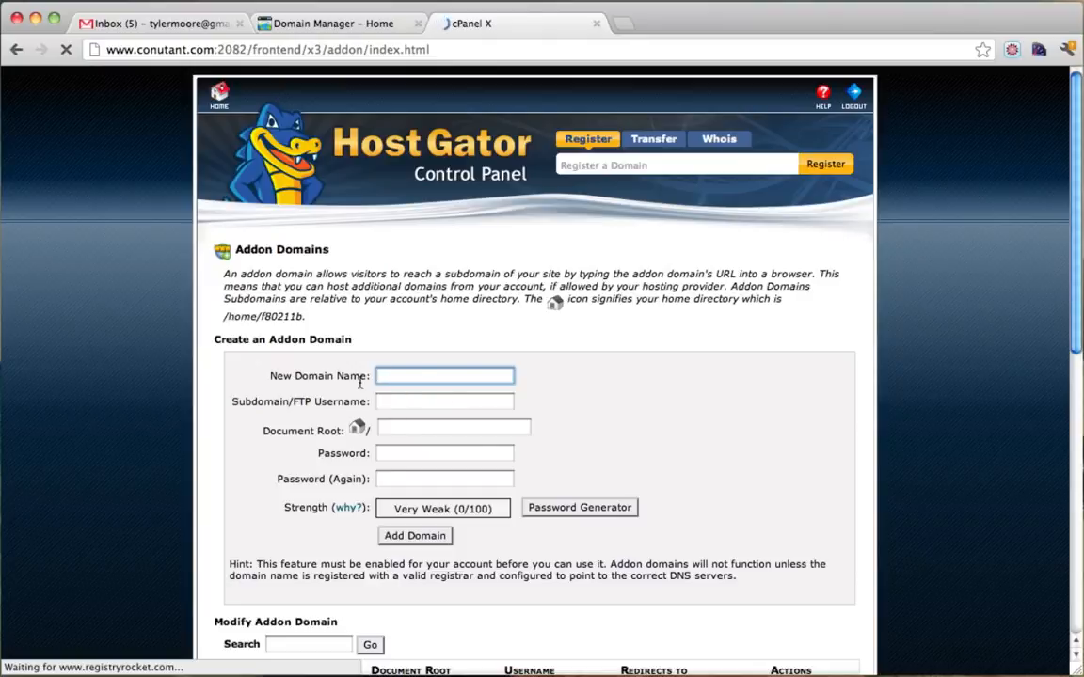
pyautogui.write('conutant.org')
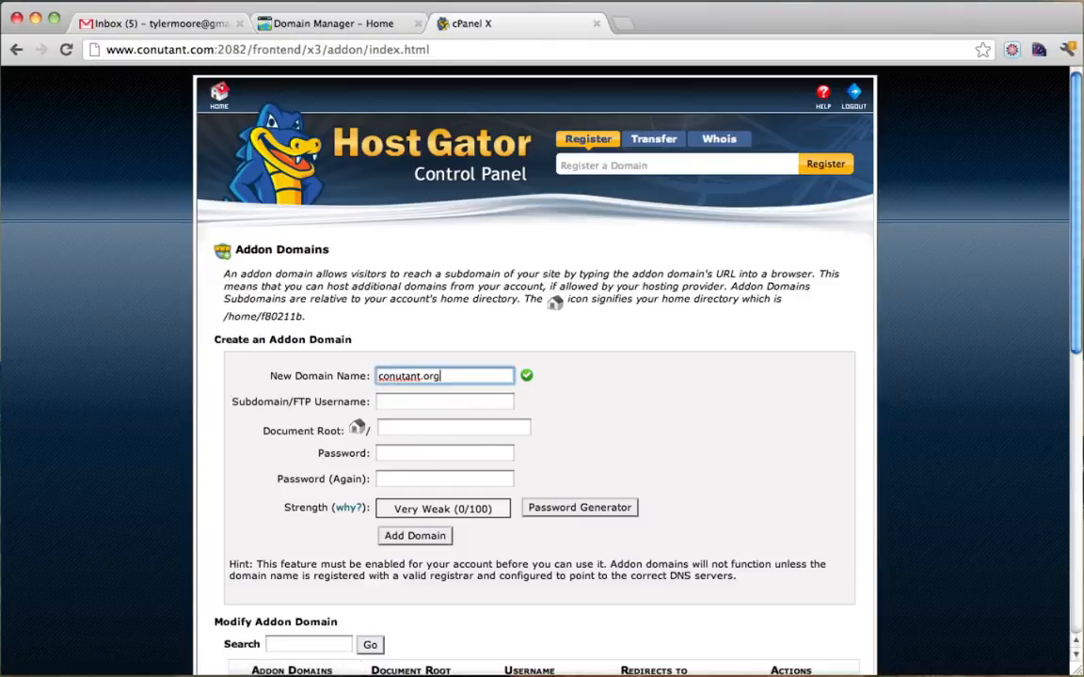
pyautogui.click(428, 406)
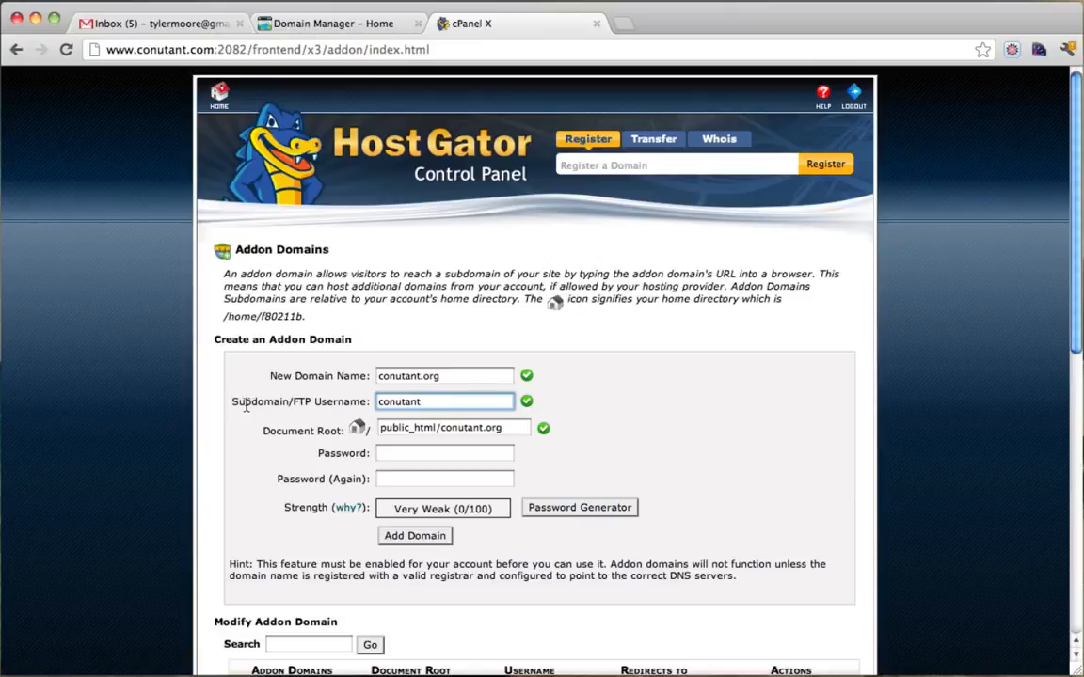
pyautogui.moveTo(235, 404); pyautogui.dragTo(377, 404)
pyautogui.click(442, 402)
pyautogui.click(434, 454)
pyautogui.write('••')
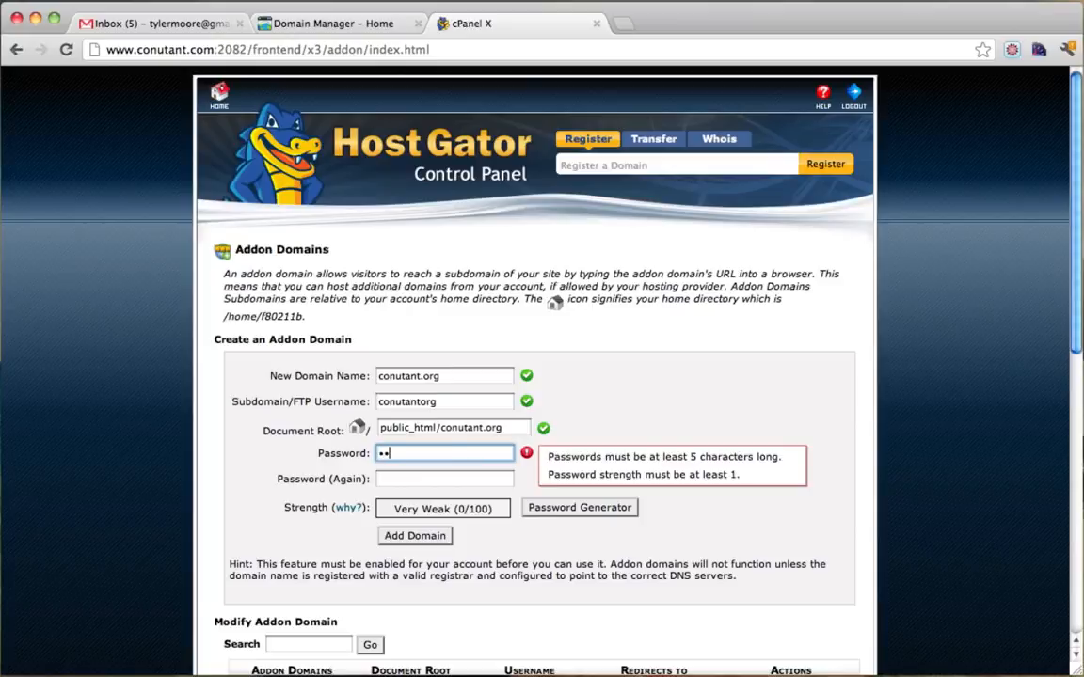
pyautogui.write('•••••••••')
pyautogui.press('Tab')
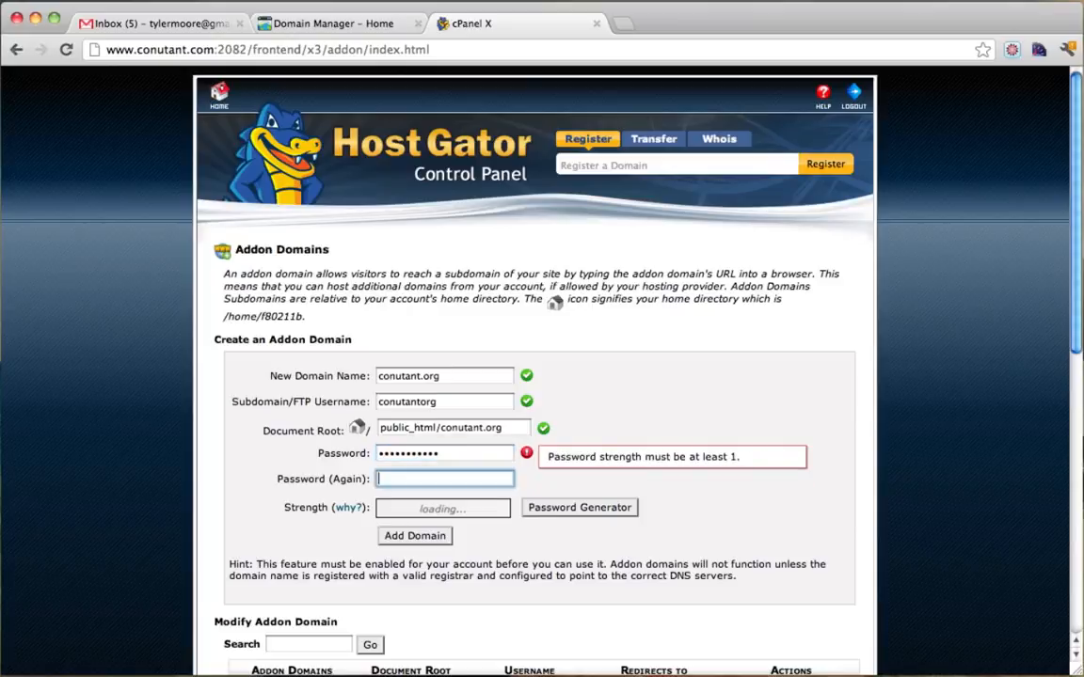
pyautogui.write('•••••••••••')
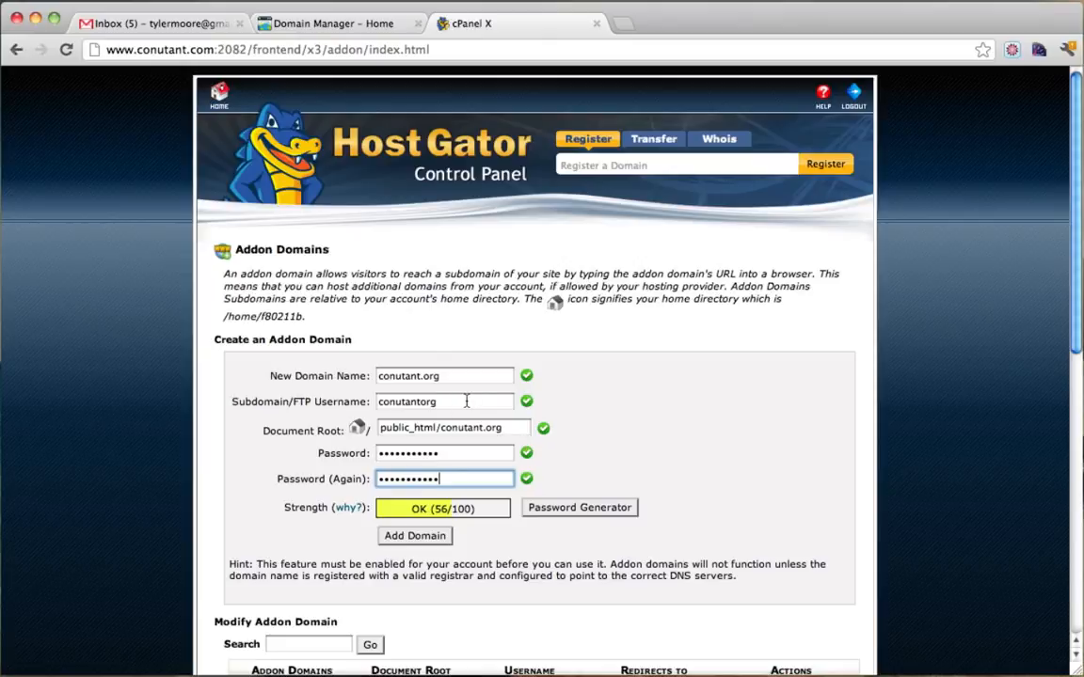
pyautogui.moveTo(454, 405); pyautogui.dragTo(390, 405)
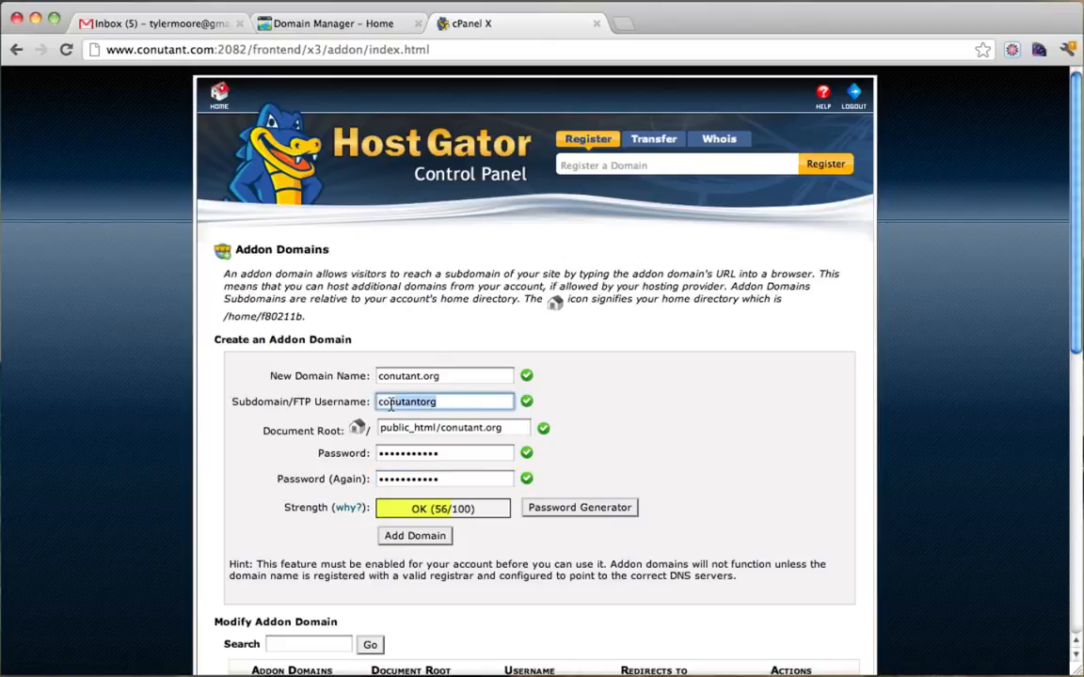
pyautogui.click(415, 537)
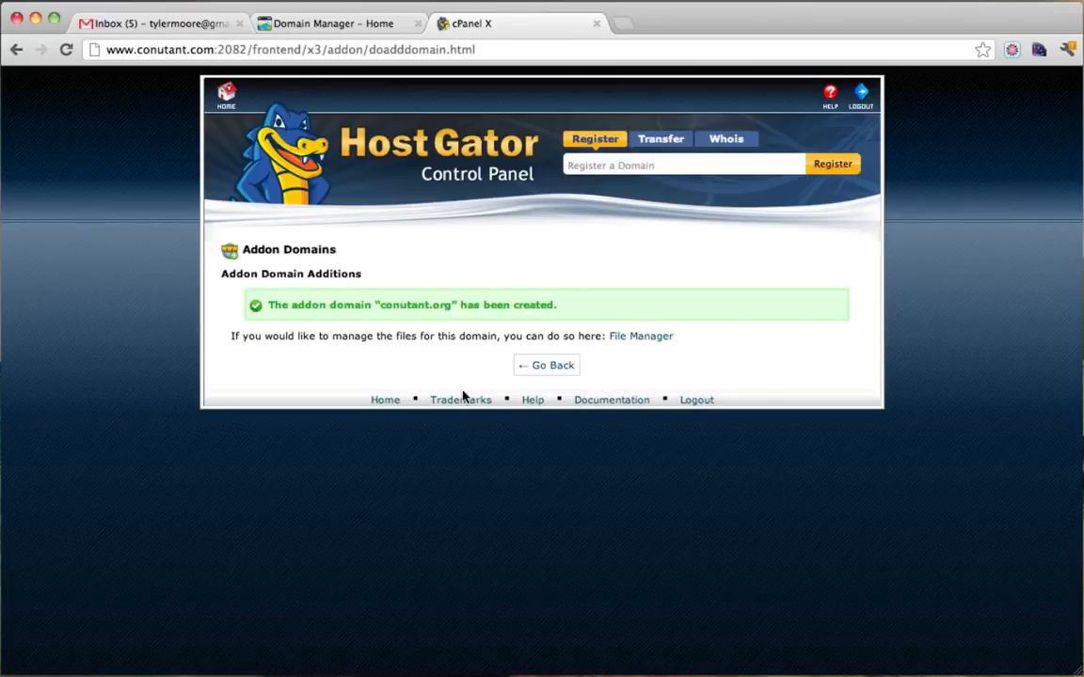
# Return from the addon domain confirmation to cPanel home and open QuickInstall.
pyautogui.click(538, 370)
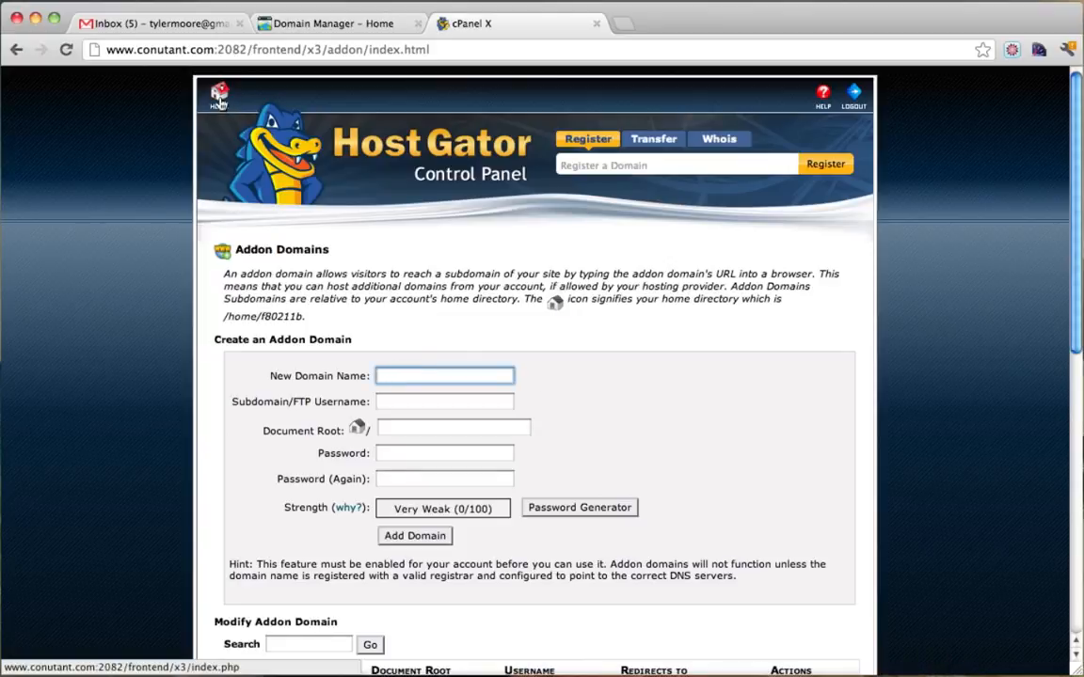
pyautogui.click(218, 100)
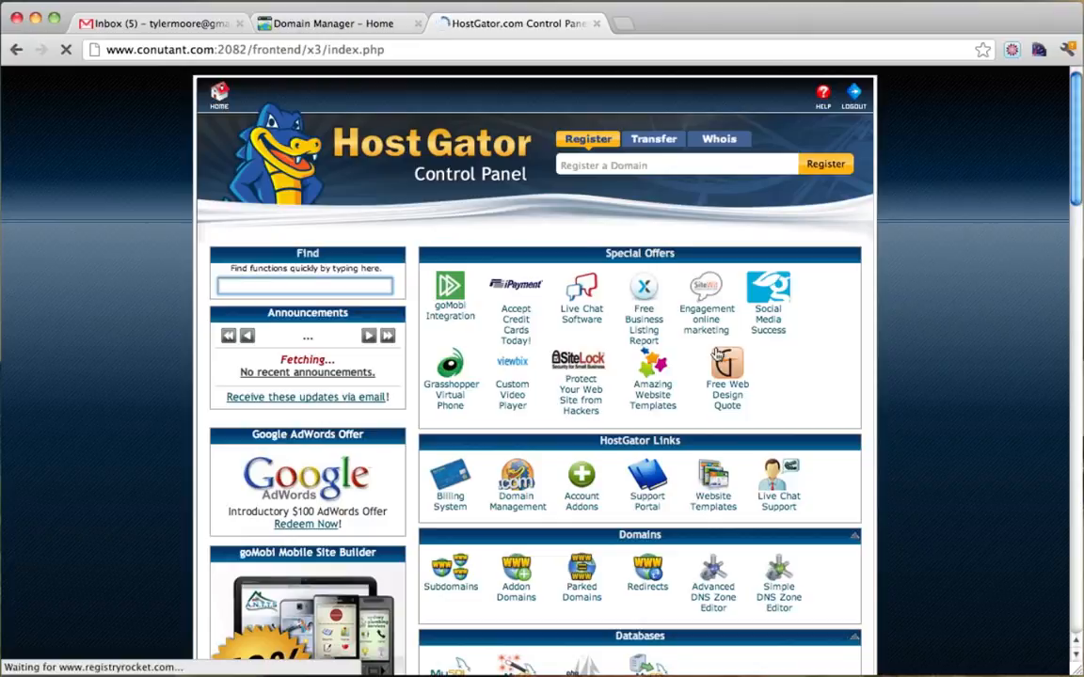
pyautogui.scroll(-4, 717, 354)
pyautogui.scroll(-5, 685, 362)
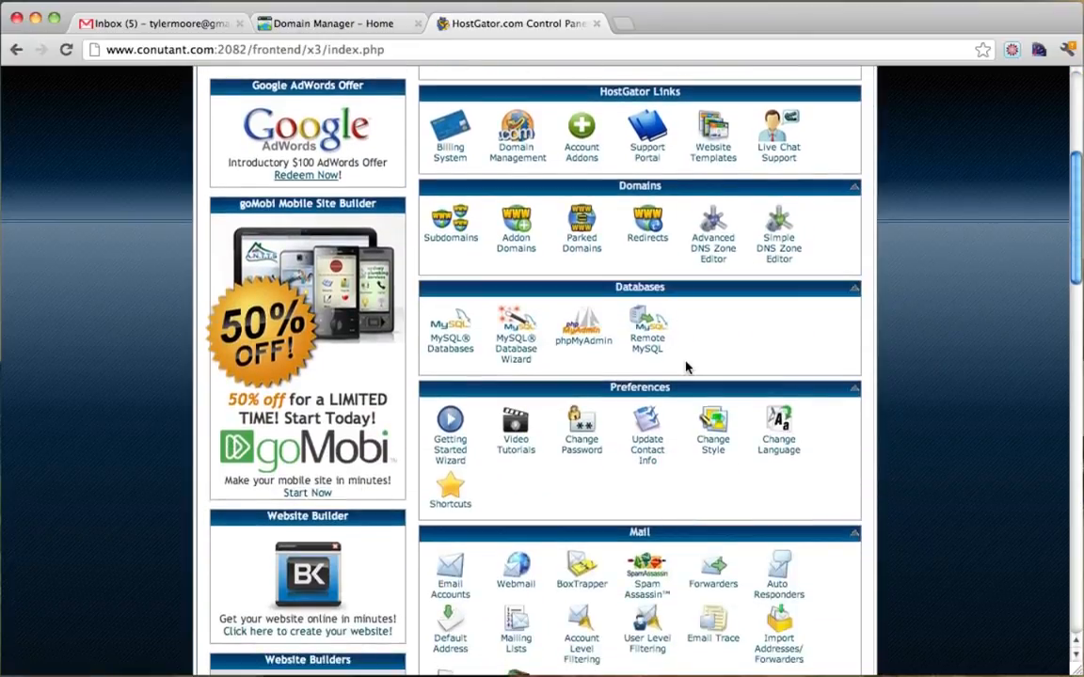
pyautogui.scroll(-8, 686, 367)
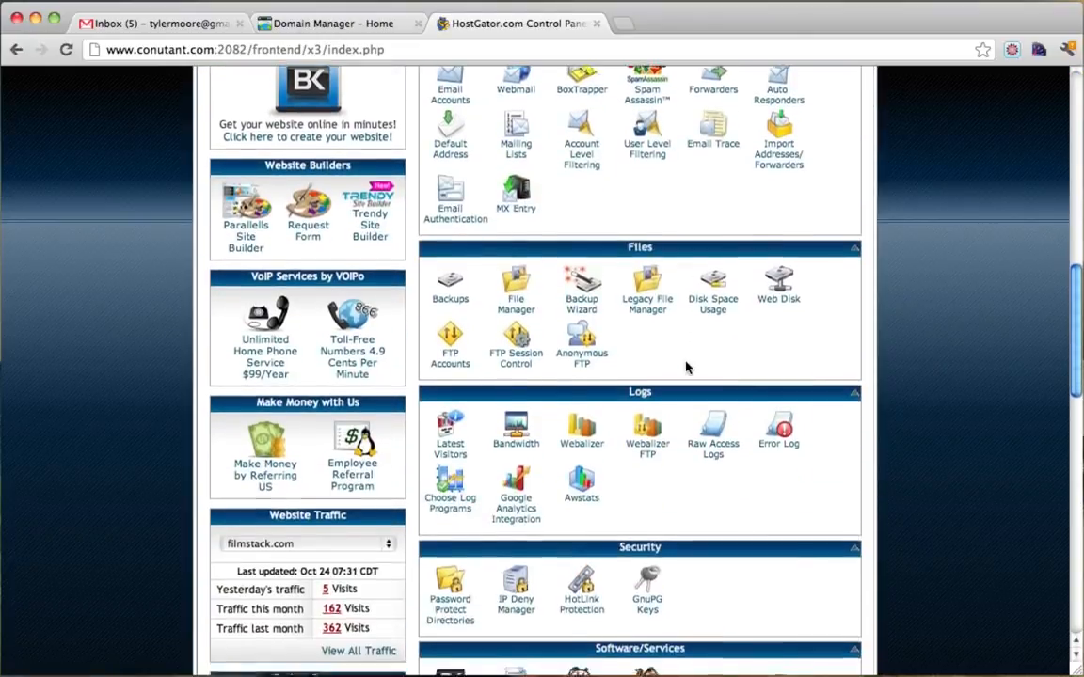
pyautogui.scroll(-3, 687, 367)
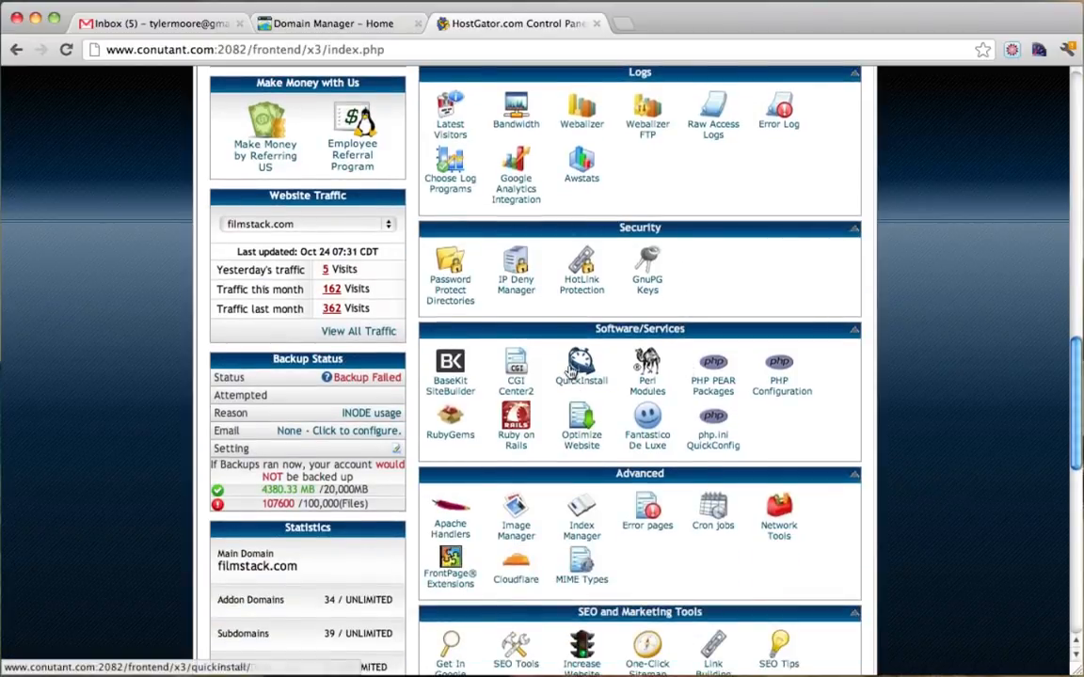
pyautogui.click(580, 373)
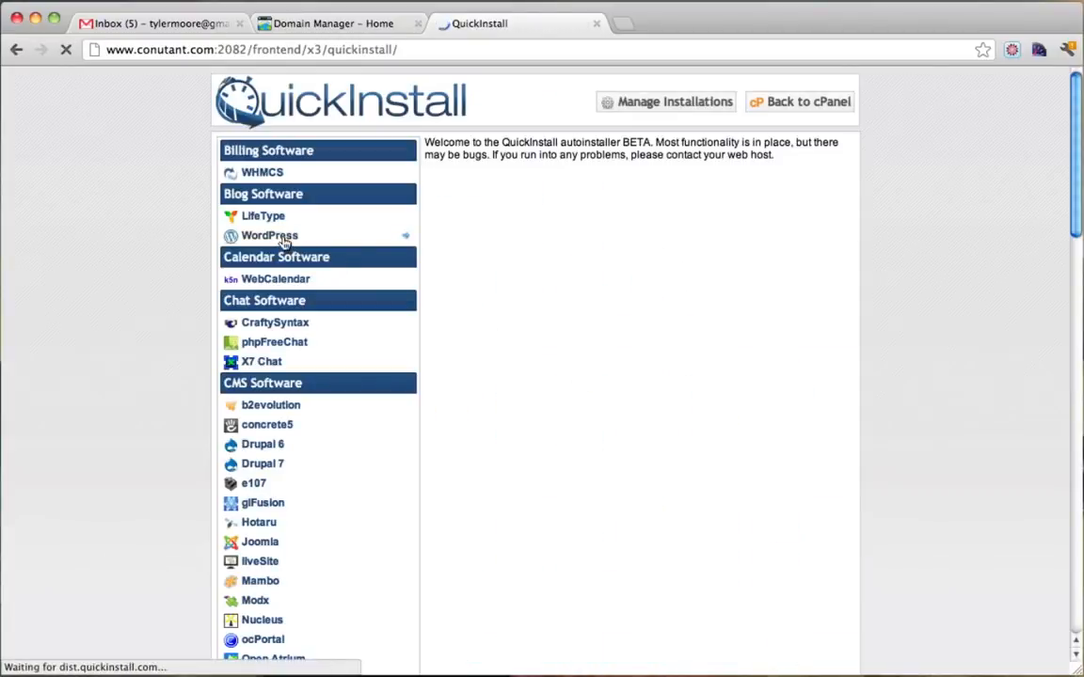
# Start a WordPress install and select conutant.org as the install domain.
pyautogui.click(284, 242)
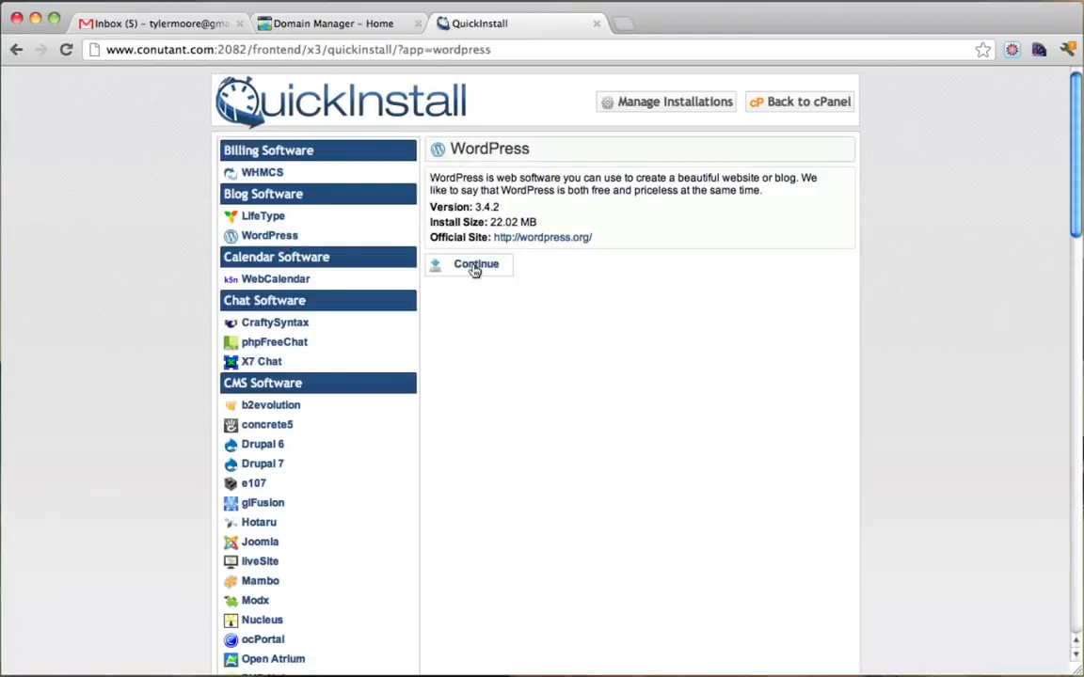
pyautogui.click(475, 266)
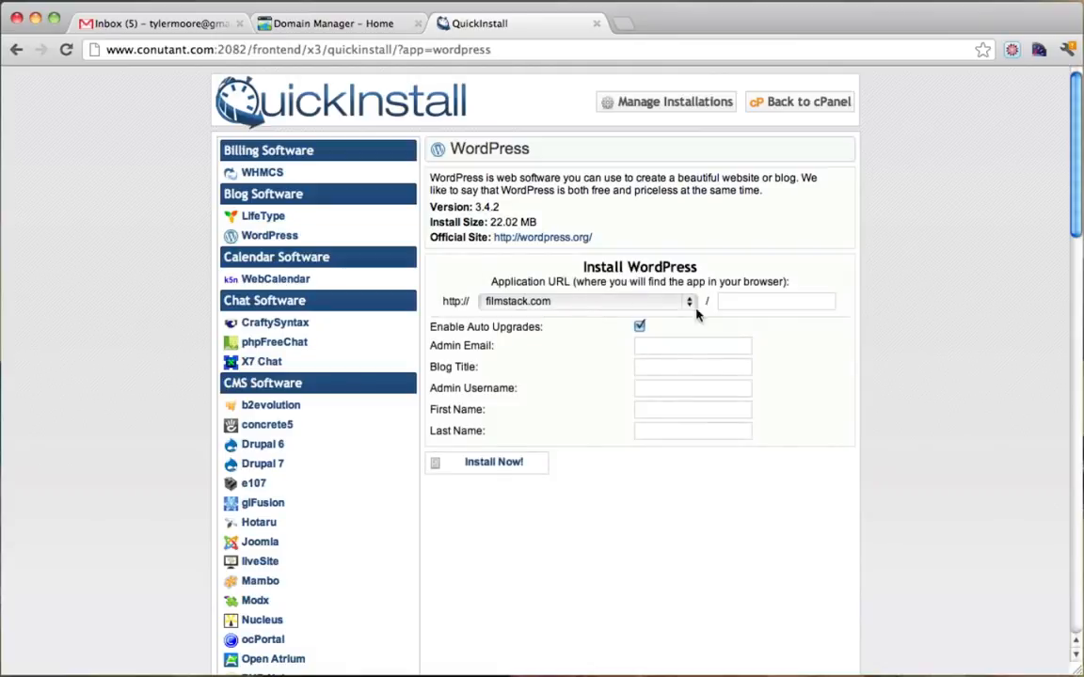
pyautogui.click(627, 310)
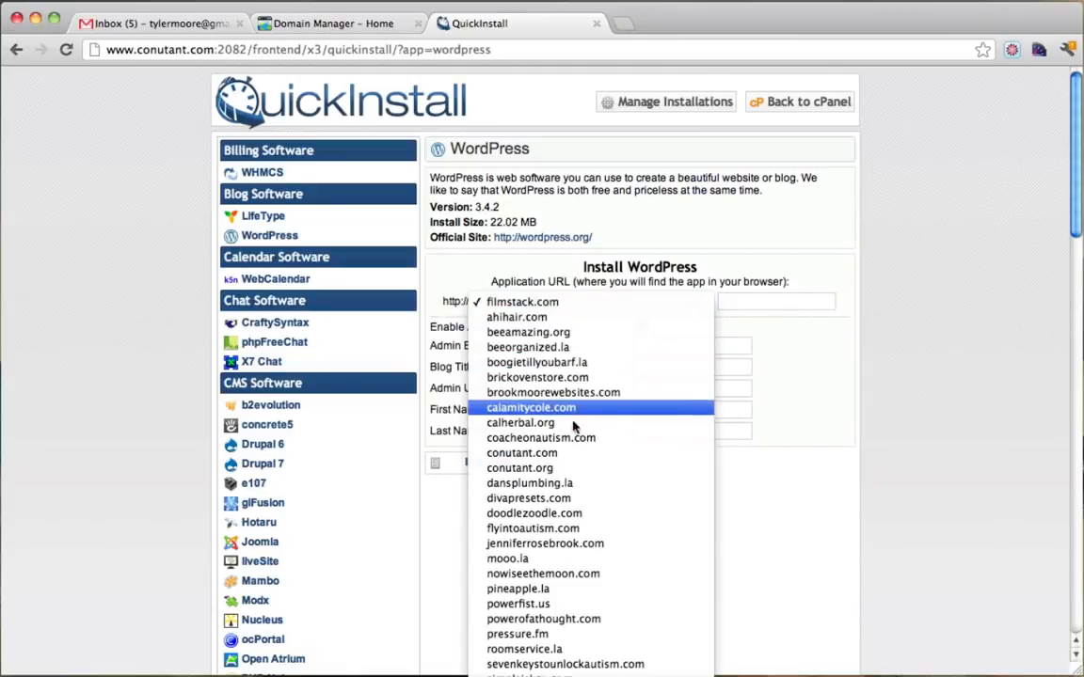
pyautogui.click(559, 475)
# Fill in admin email, blog title 'Create a Website' and username admin, then install.
pyautogui.click(652, 348)
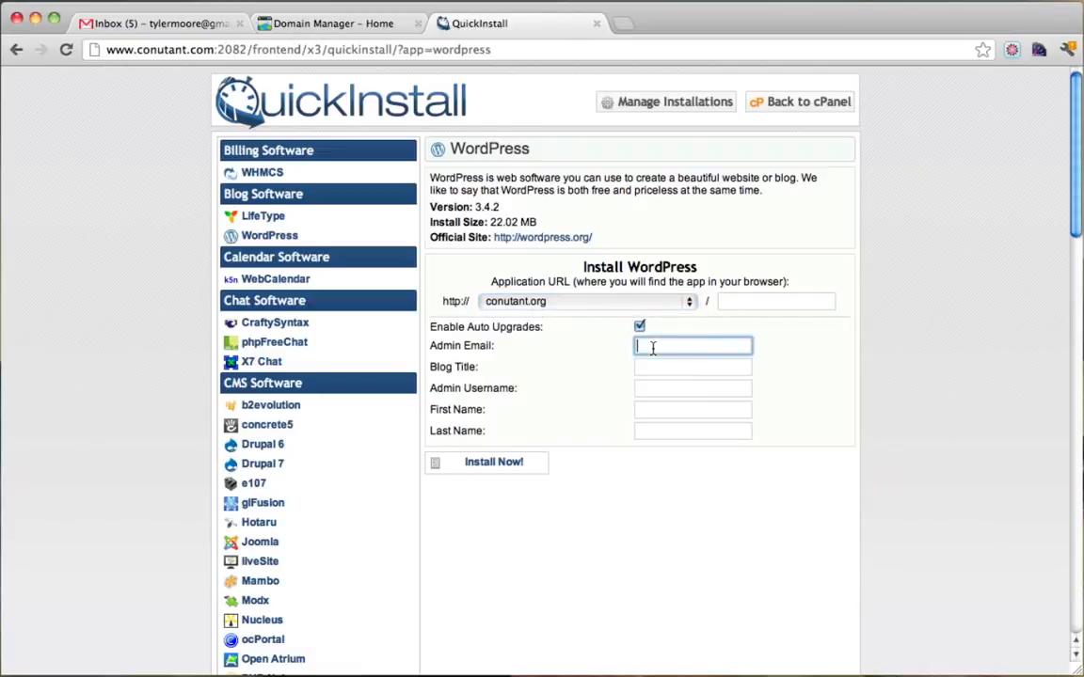
pyautogui.click(658, 365)
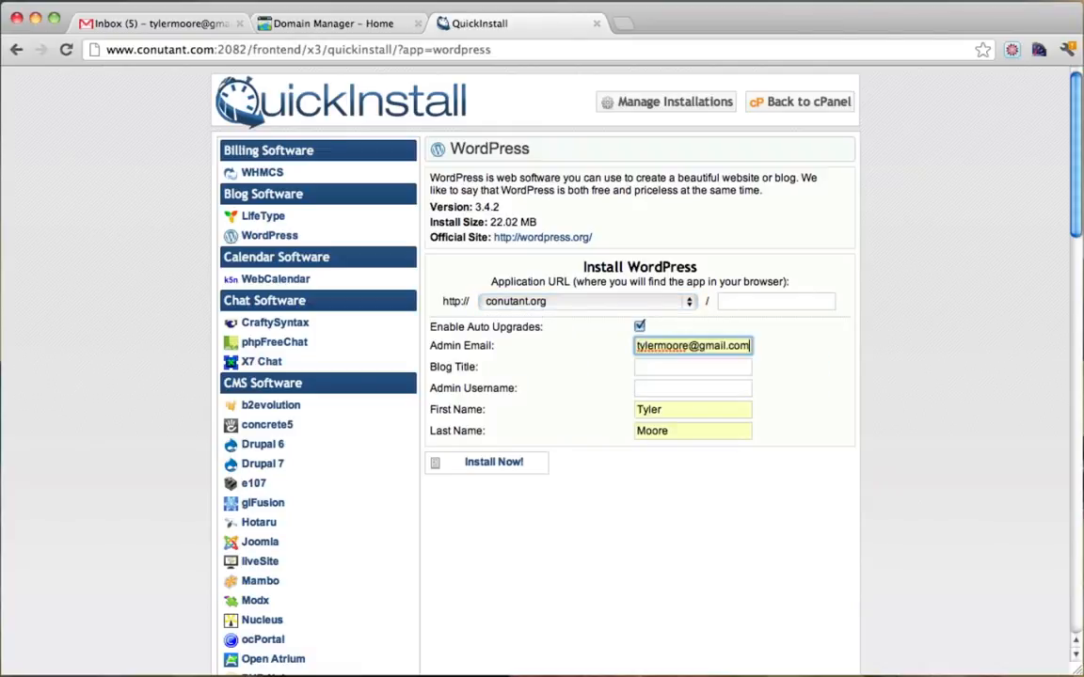
pyautogui.click(659, 367)
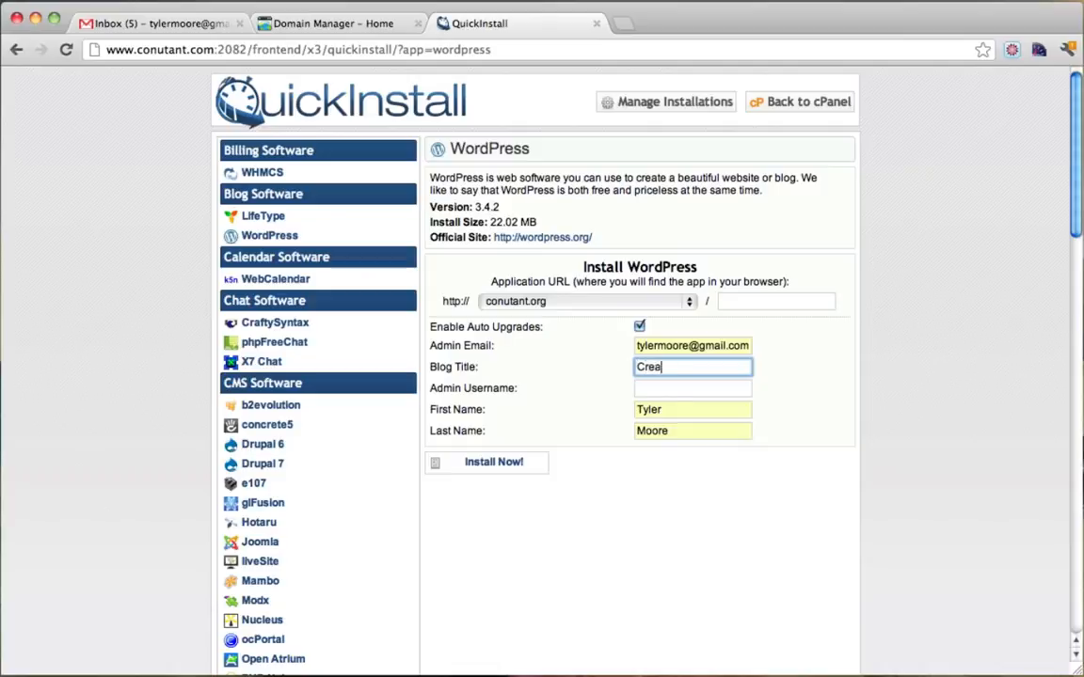
pyautogui.write('Create a Website')
pyautogui.press('Tab')
pyautogui.write('admin')
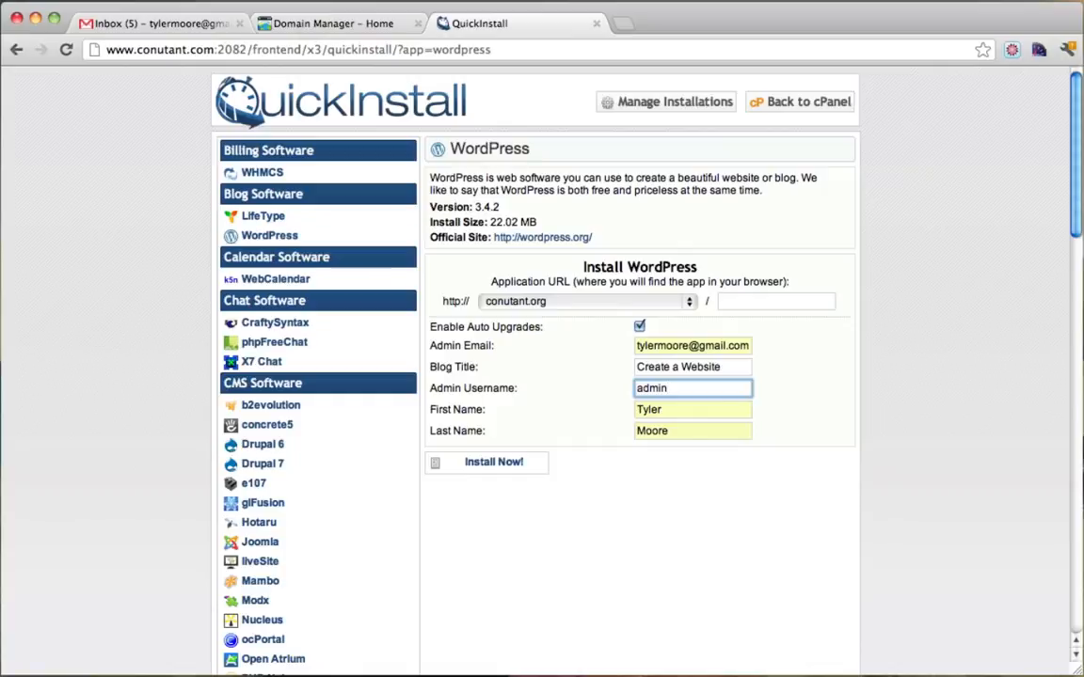
pyautogui.click(497, 464)
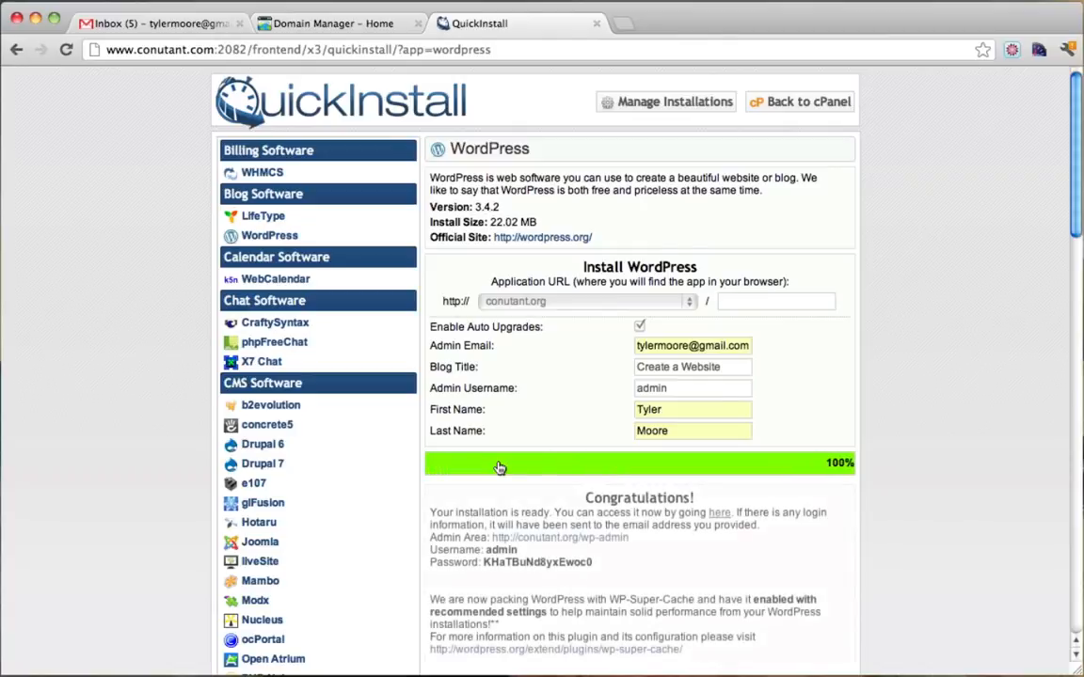
# Copy the generated WordPress admin password from the Congratulations box.
pyautogui.scroll(-3, 722, 402)
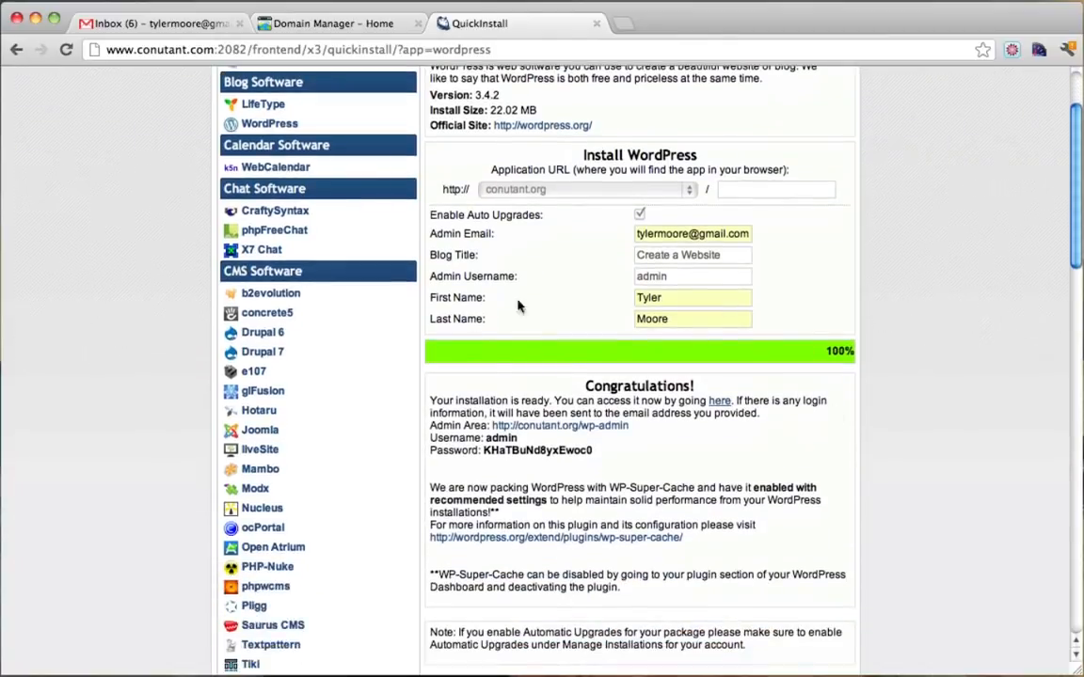
pyautogui.moveTo(471, 400); pyautogui.dragTo(642, 400)
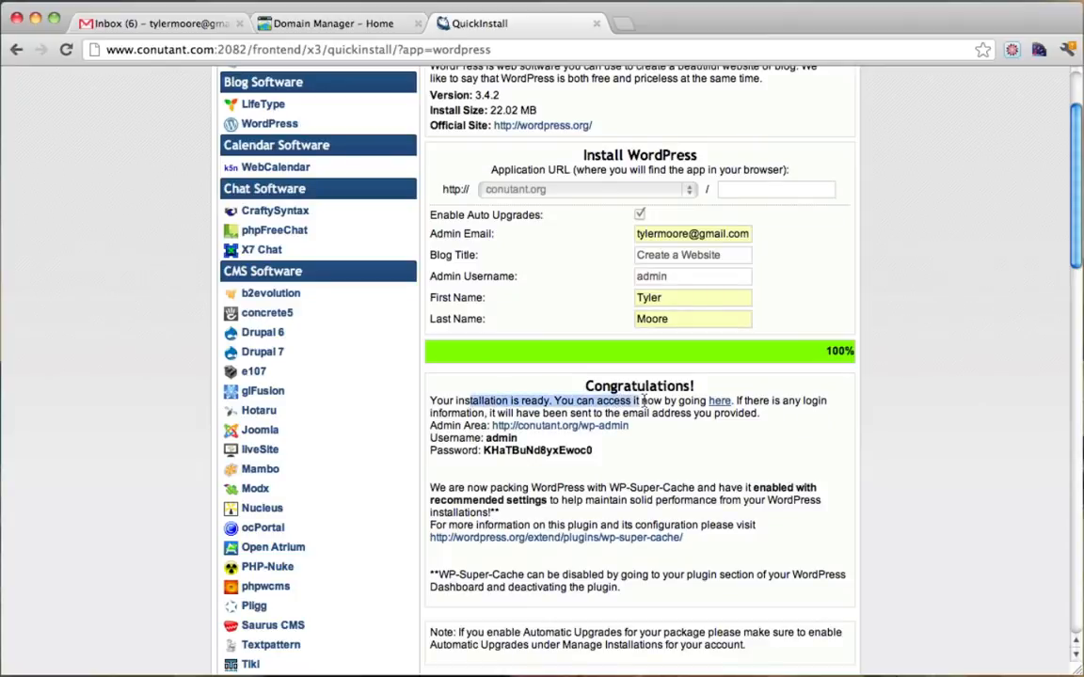
pyautogui.click(645, 401)
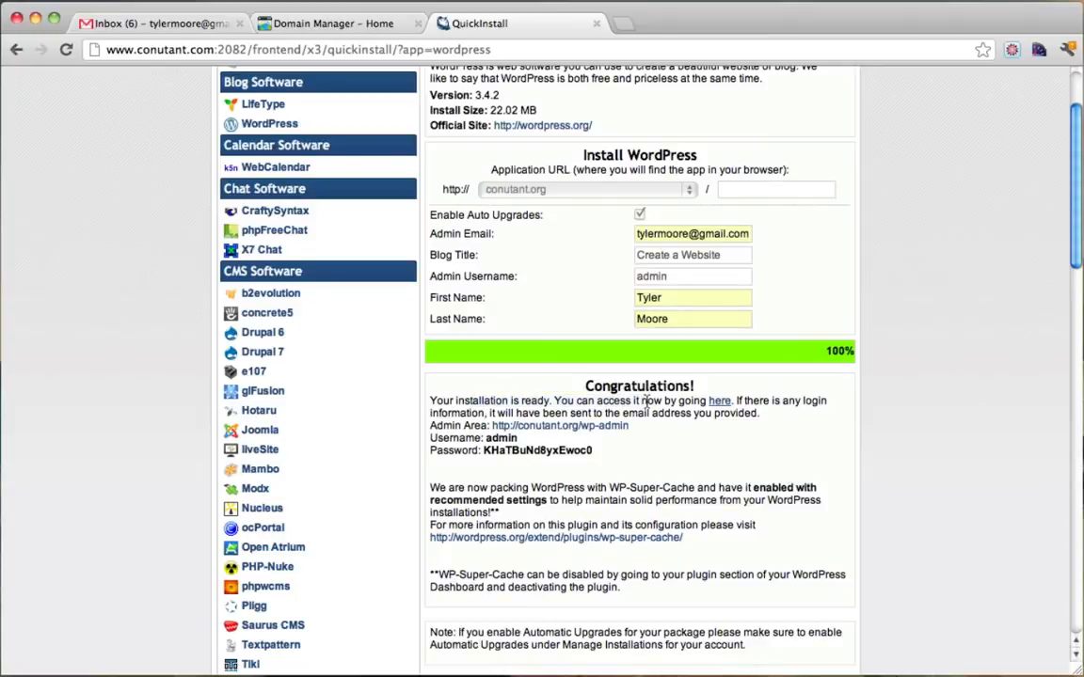
pyautogui.doubleClick(513, 452)
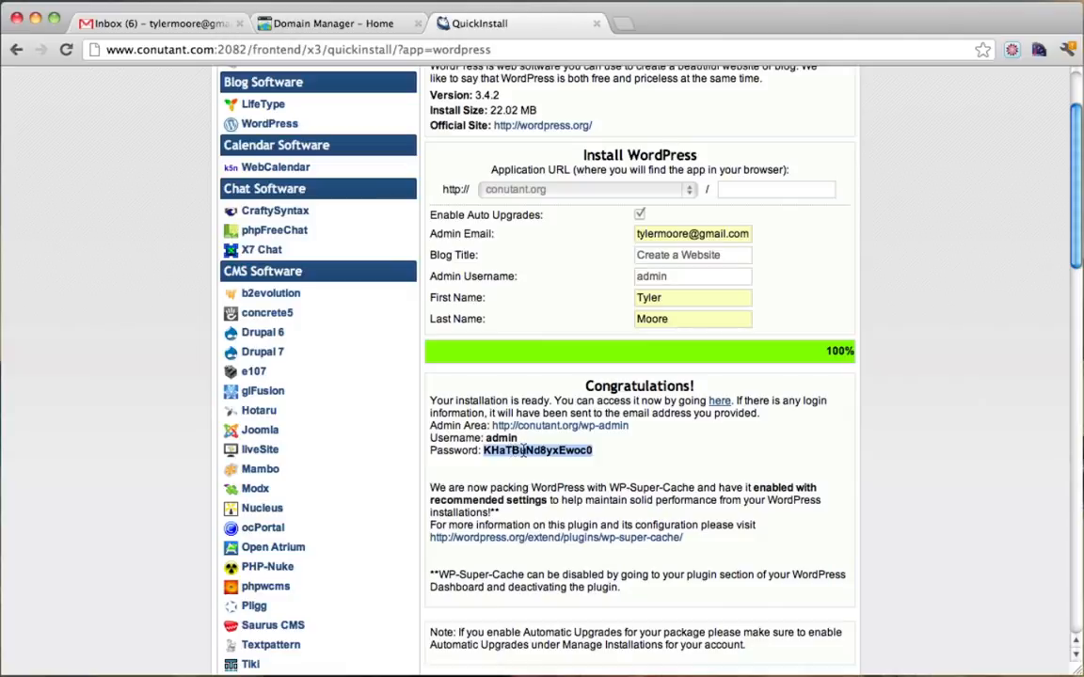
pyautogui.rightClick(522, 451)
pyautogui.click(555, 454)
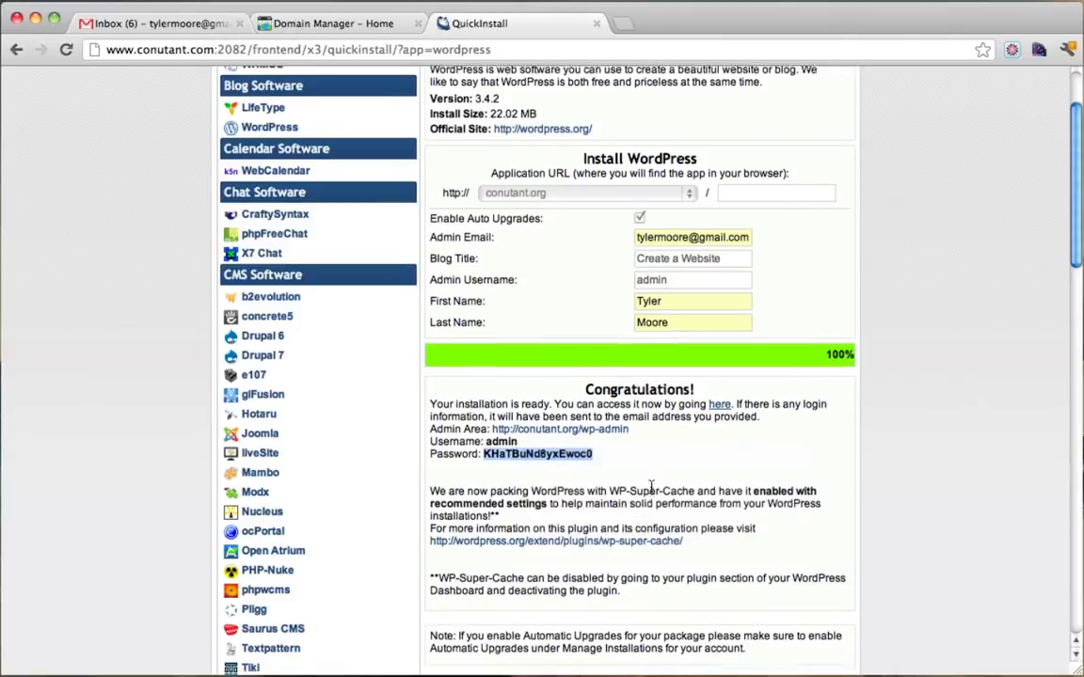
pyautogui.scroll(3, 649, 480)
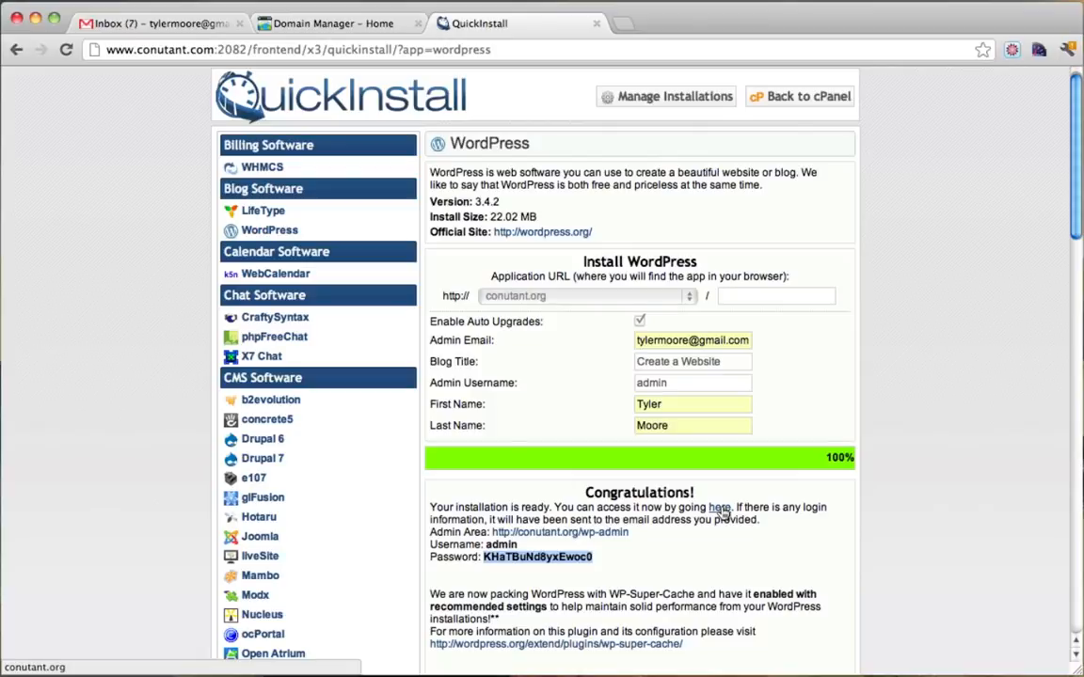
pyautogui.click(721, 510)
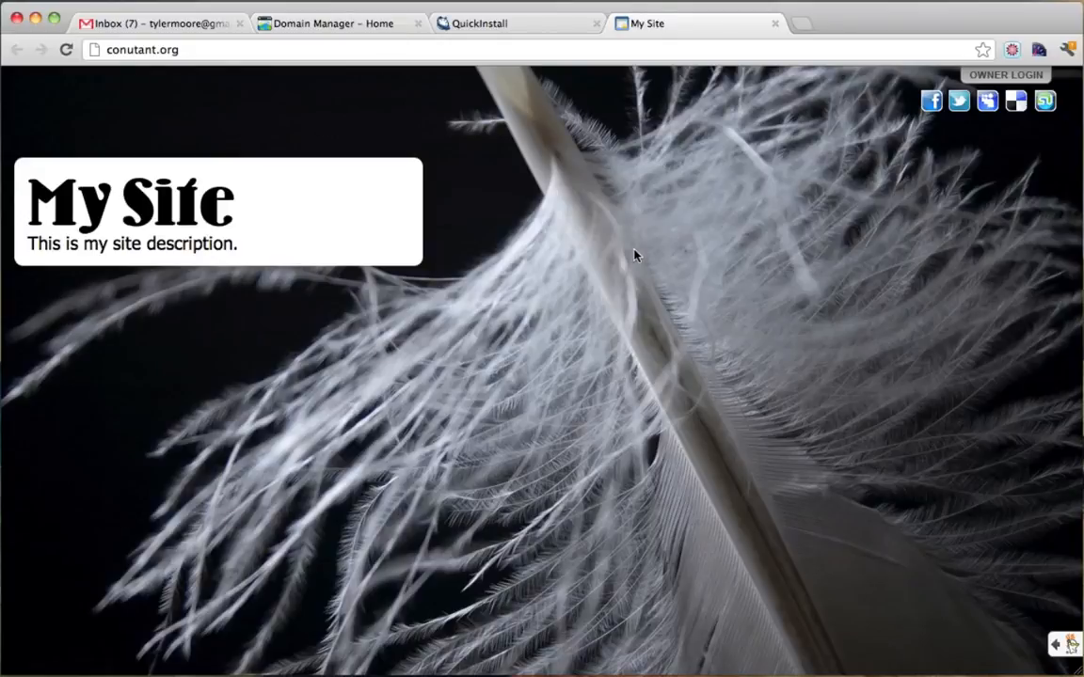
pyautogui.click(774, 24)
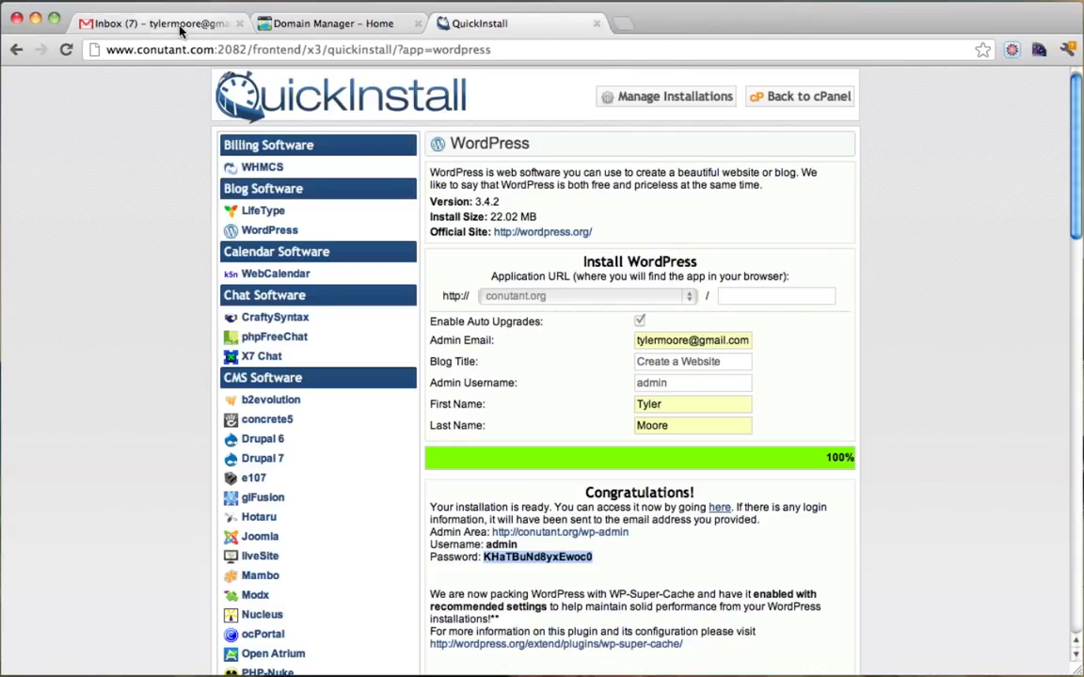